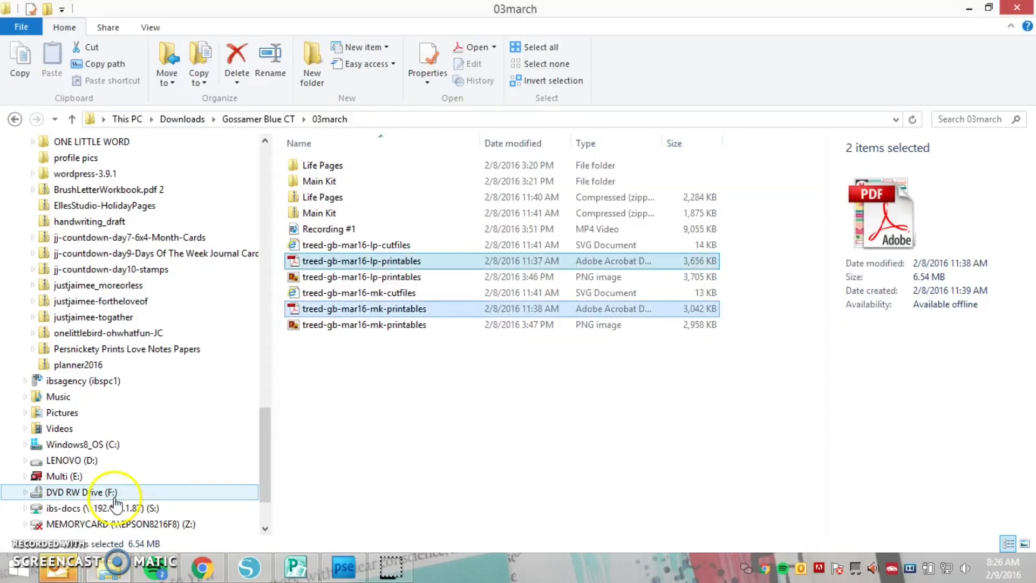
Open the PDF files treed-gb-mar16-lp-printables and treed-gb-mar16-mk-printables together in Photoshop Elements
click(350, 260)
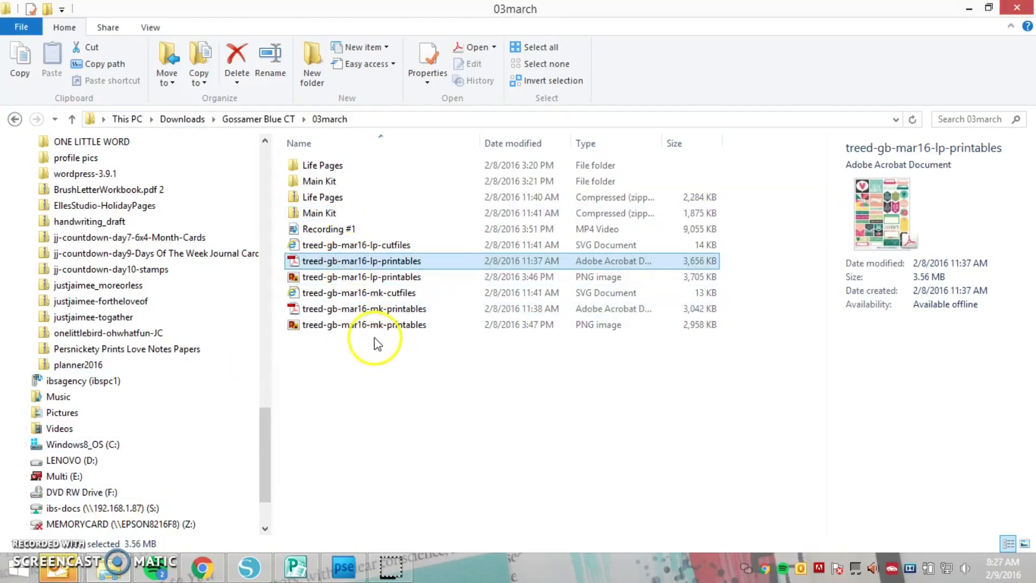
ctrl+click(363, 312)
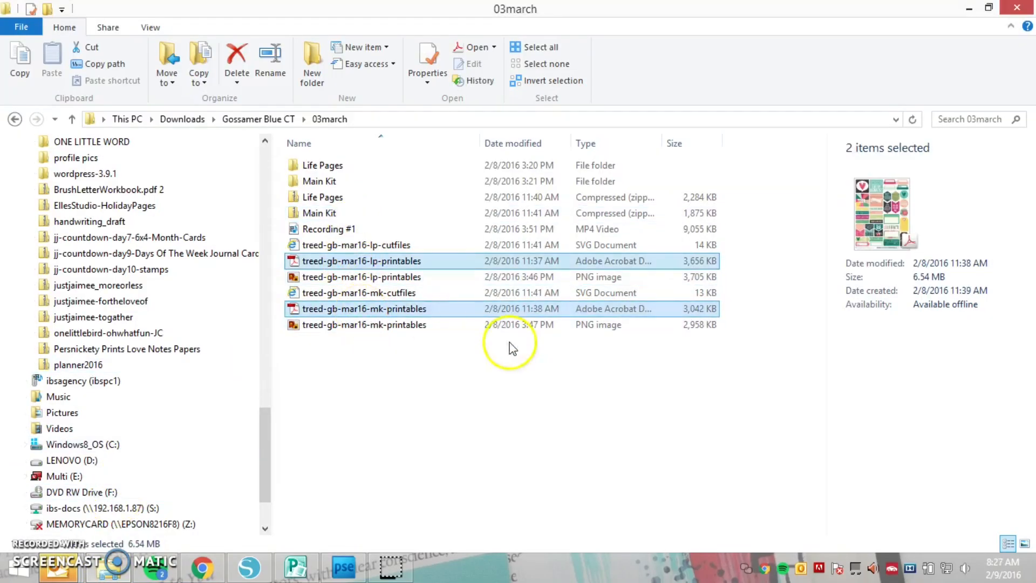
drag(390, 315, 346, 517)
drag(345, 476, 344, 475)
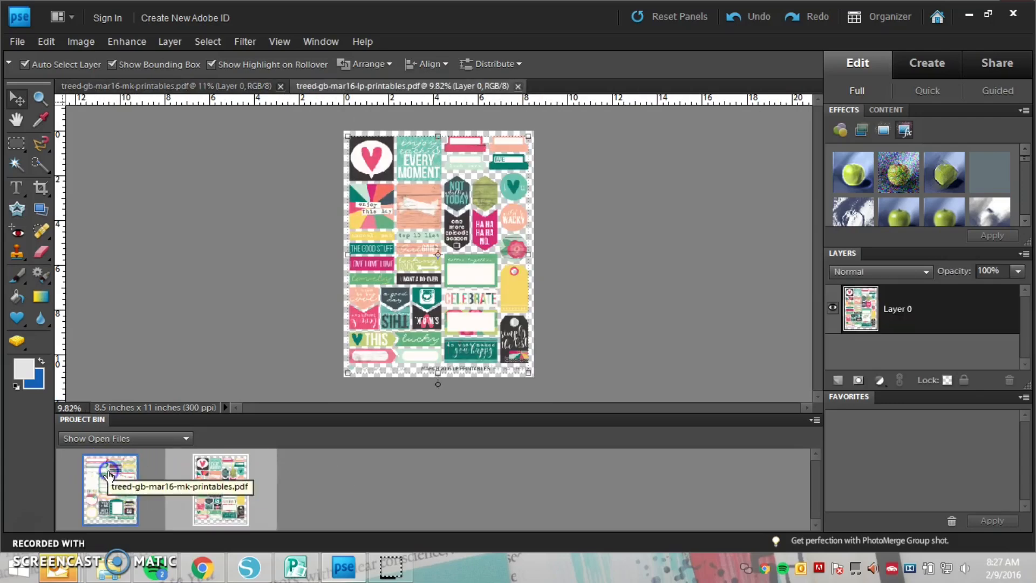
Start saving the treed-gb-mar16-lp-printables document under a new format, choosing PNG
click(227, 473)
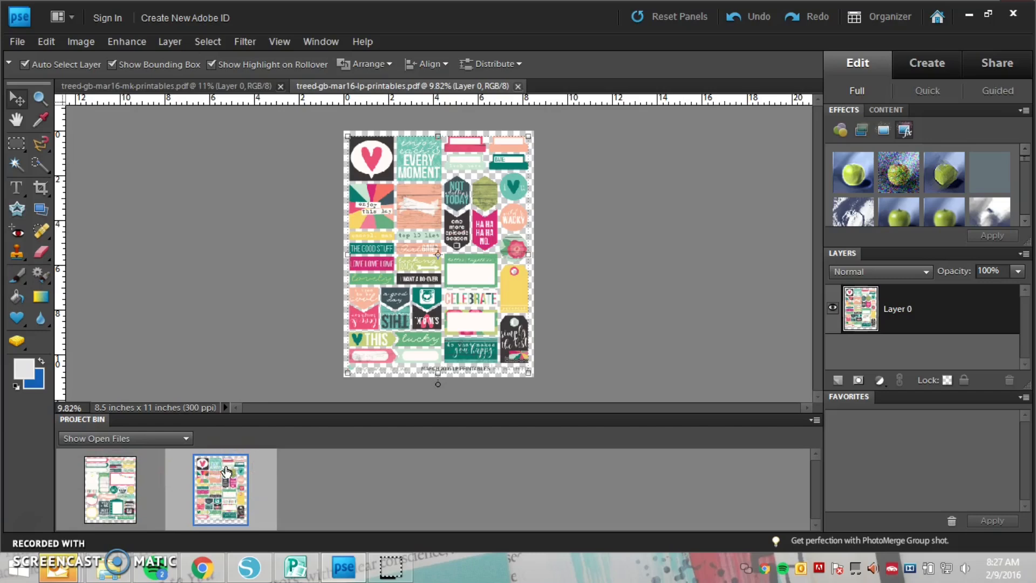
click(21, 42)
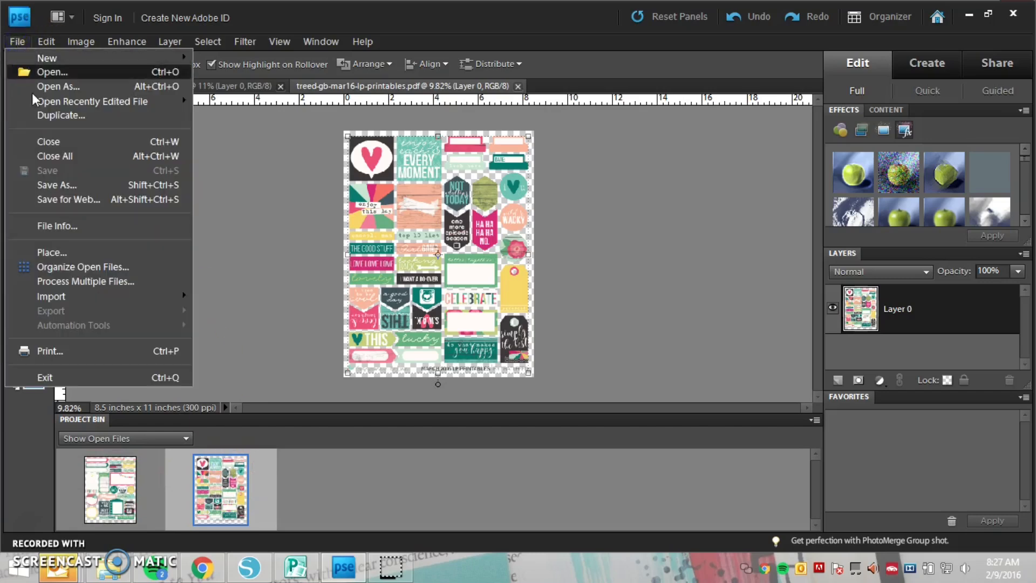
click(63, 185)
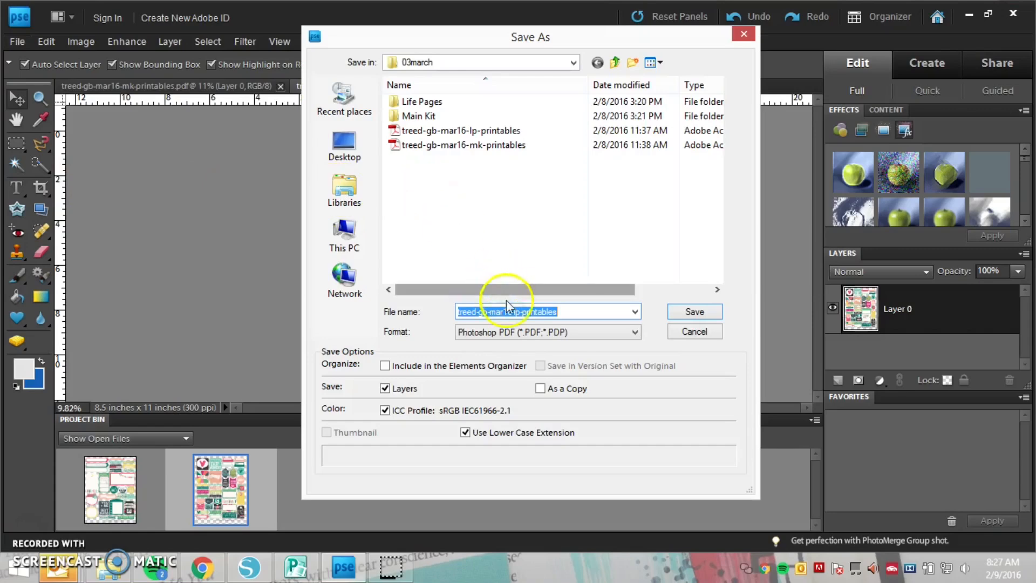
click(509, 338)
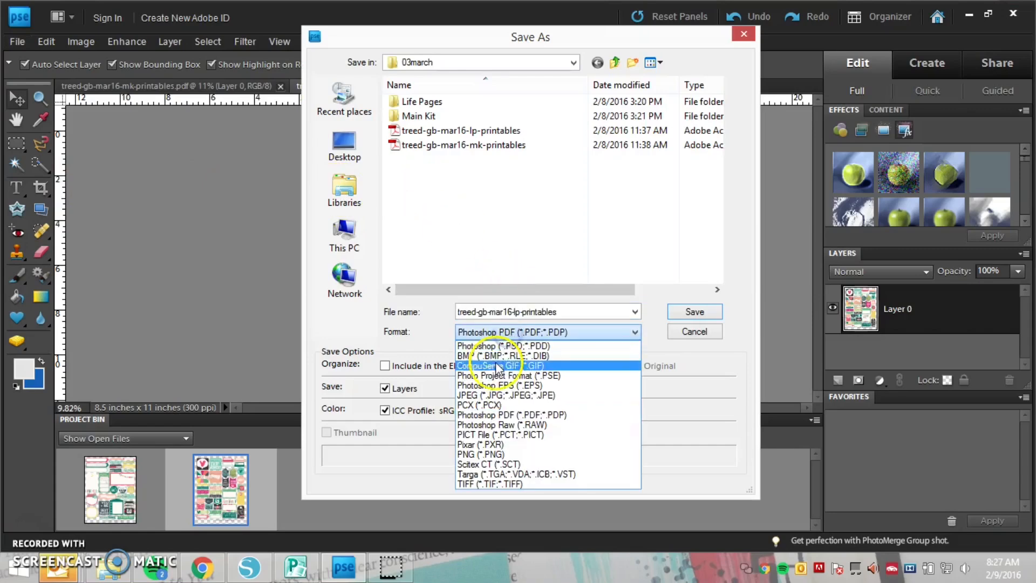
click(488, 454)
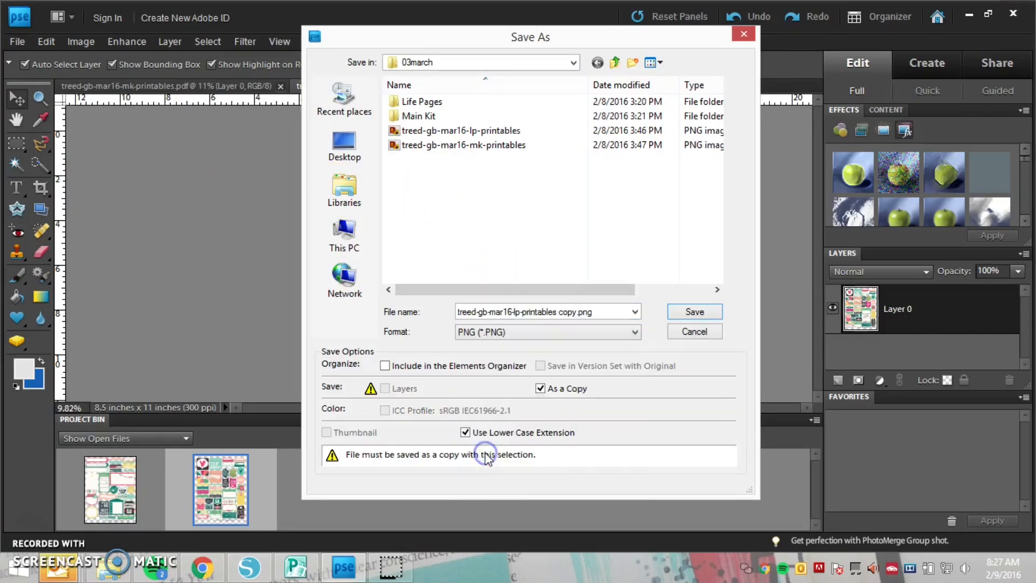
Name the PNG copy treed-gb-mar16-lp-printables without the "copy" suffix and save it over the existing file in 03march
click(576, 312)
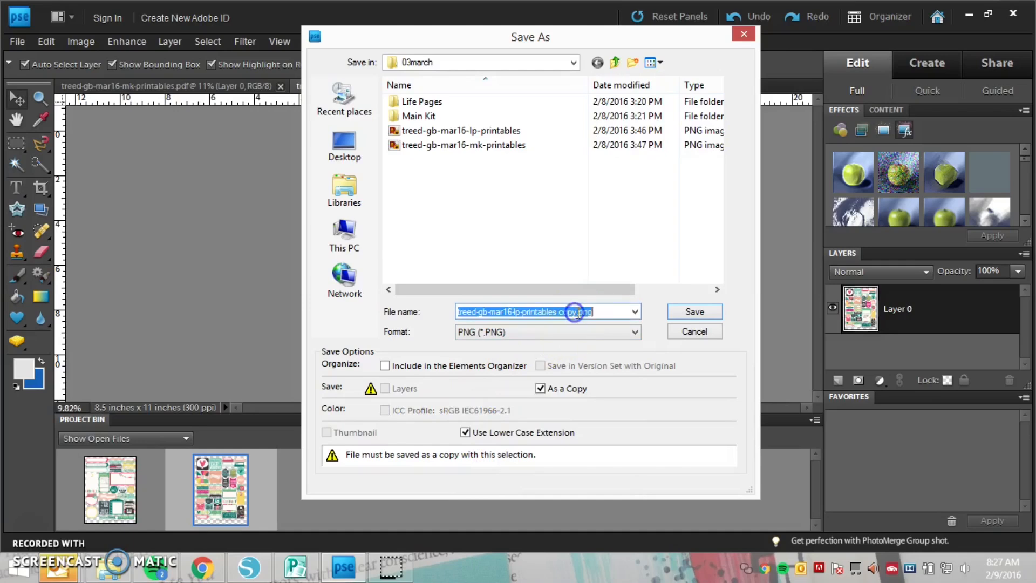
click(576, 312)
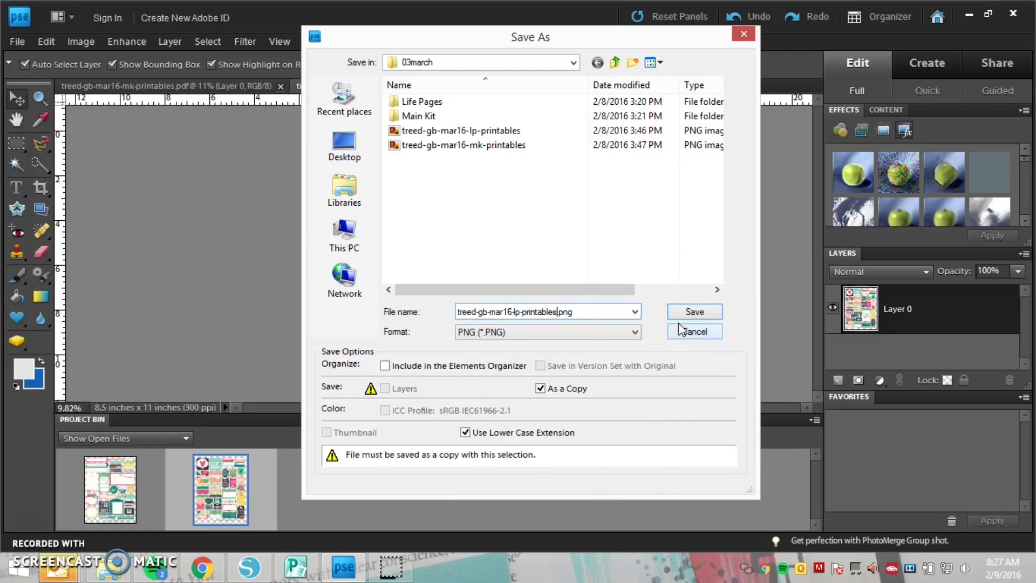
click(705, 315)
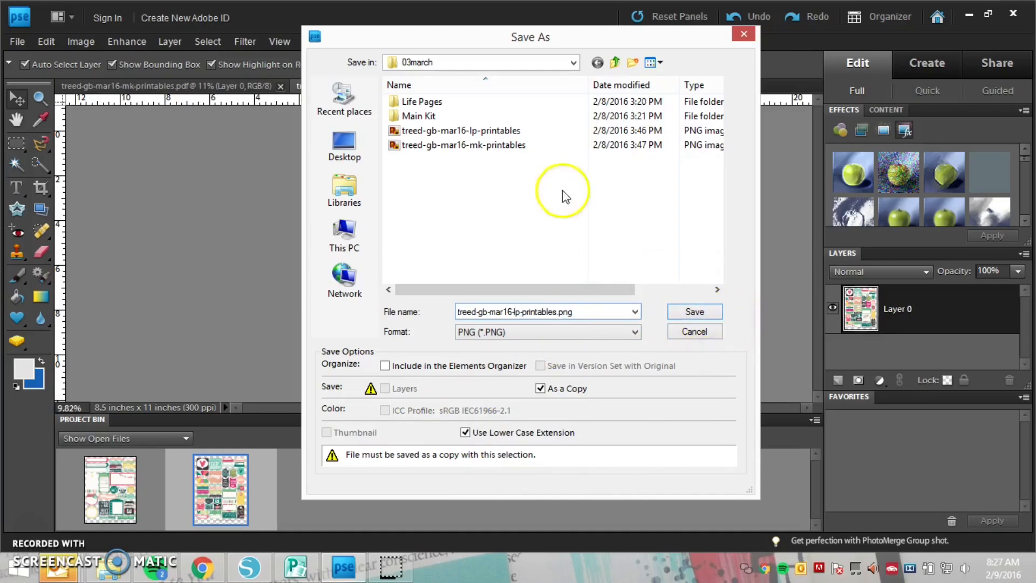
click(496, 130)
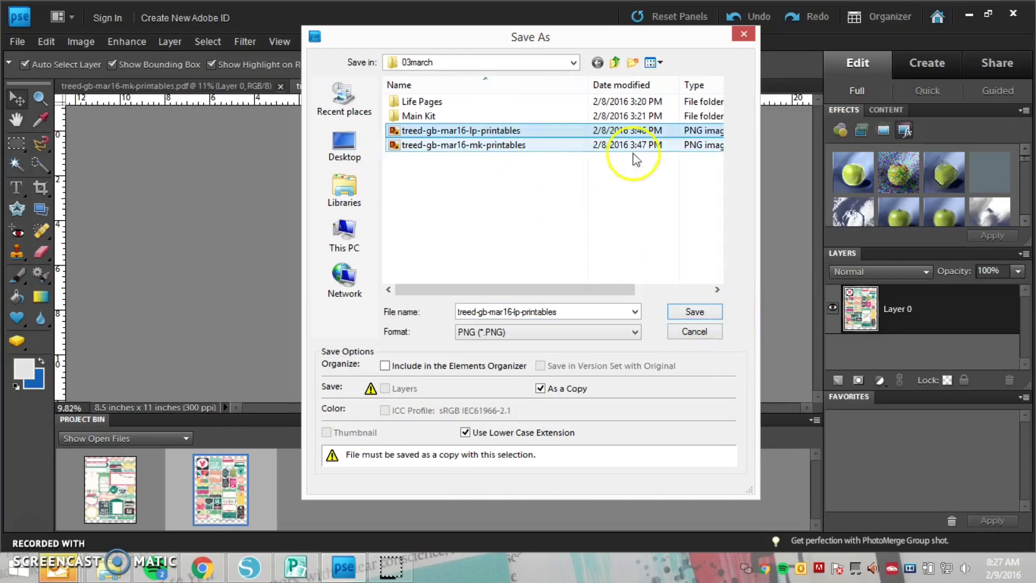
click(705, 316)
click(500, 224)
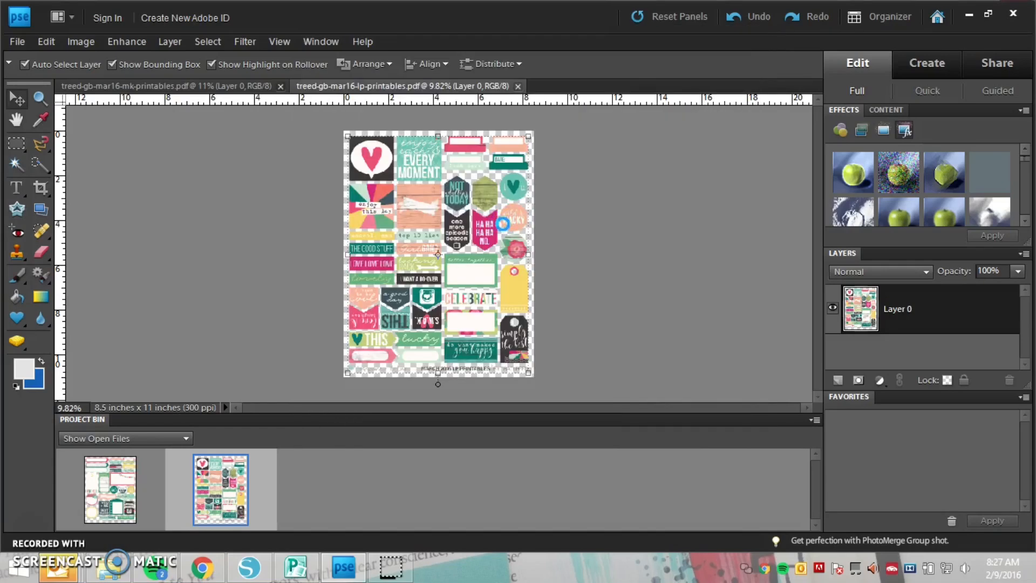
click(557, 268)
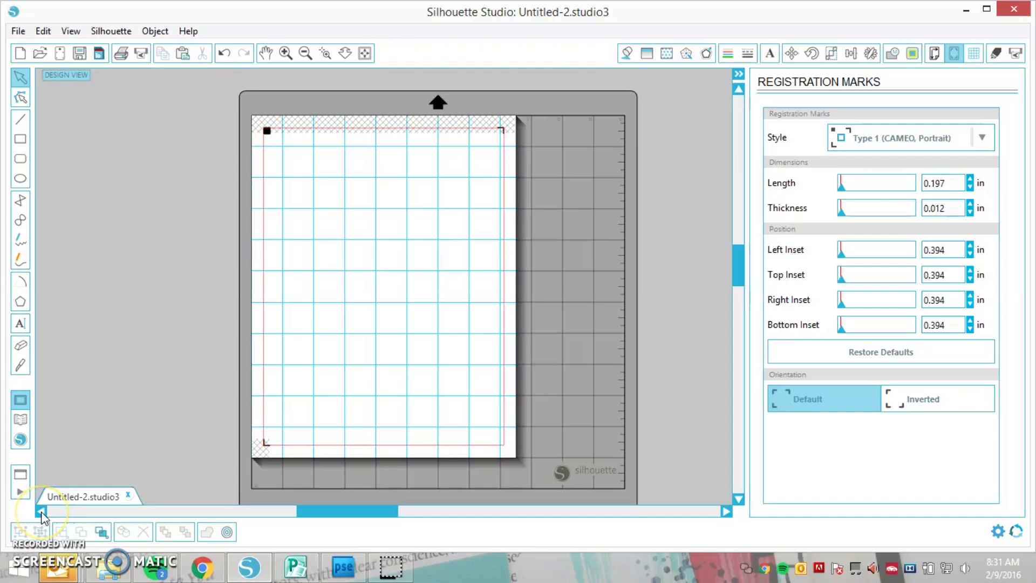
Create a new design in Silhouette Studio and set its page size to Letter
click(21, 54)
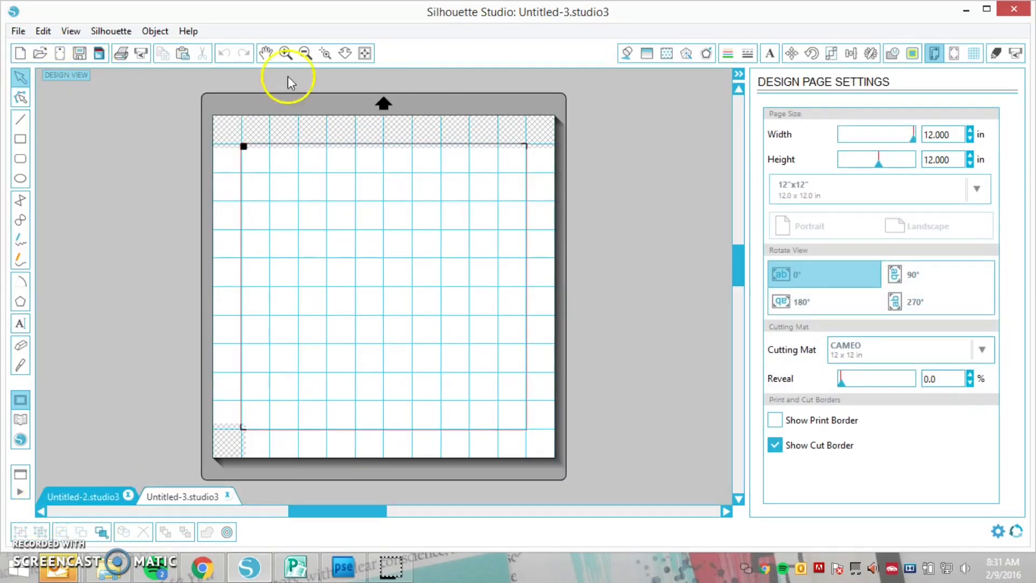
click(977, 188)
click(828, 309)
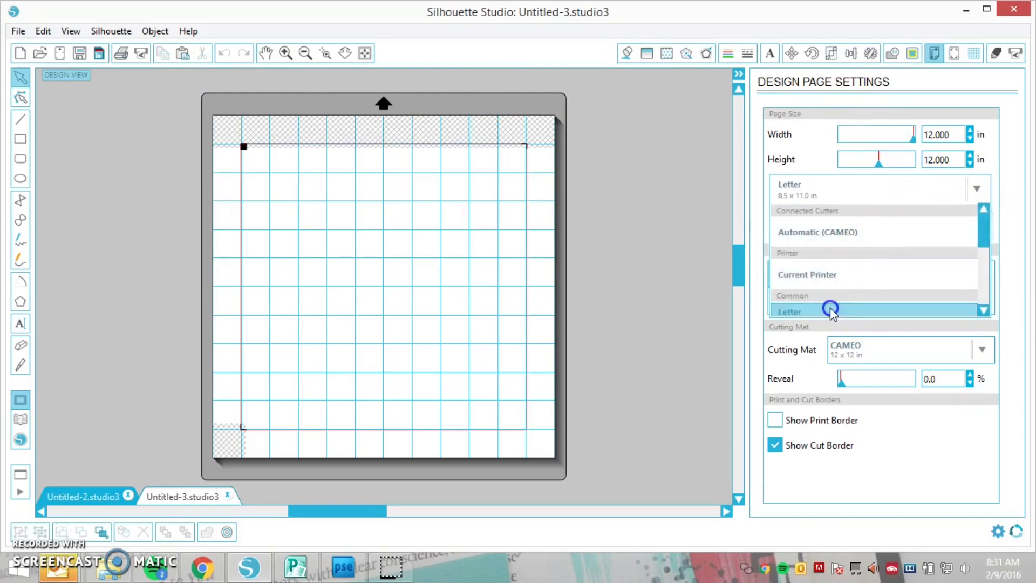
Set the left, top, right and bottom insets of the registration marks to 0.394 in
click(955, 54)
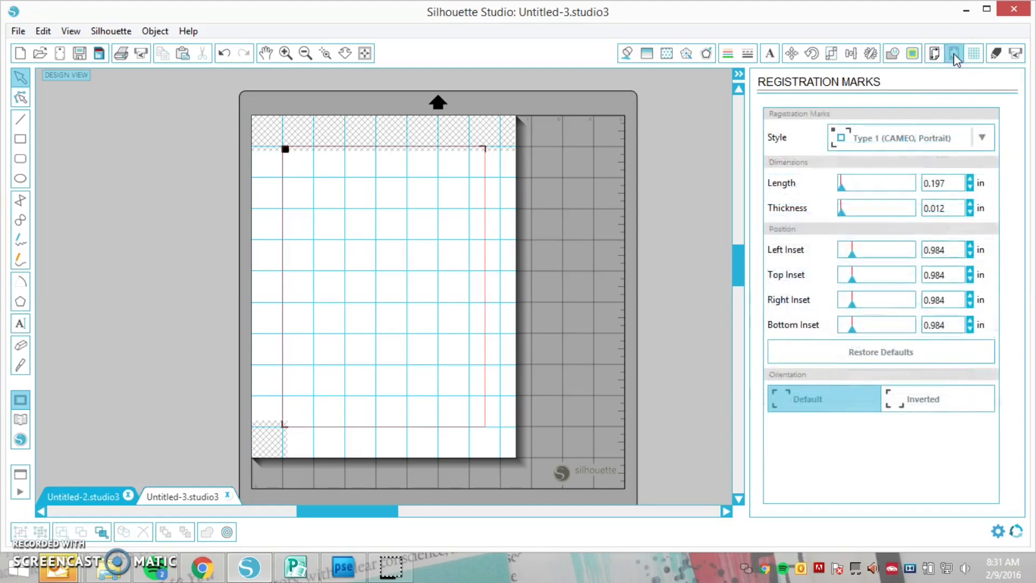
drag(855, 259, 840, 331)
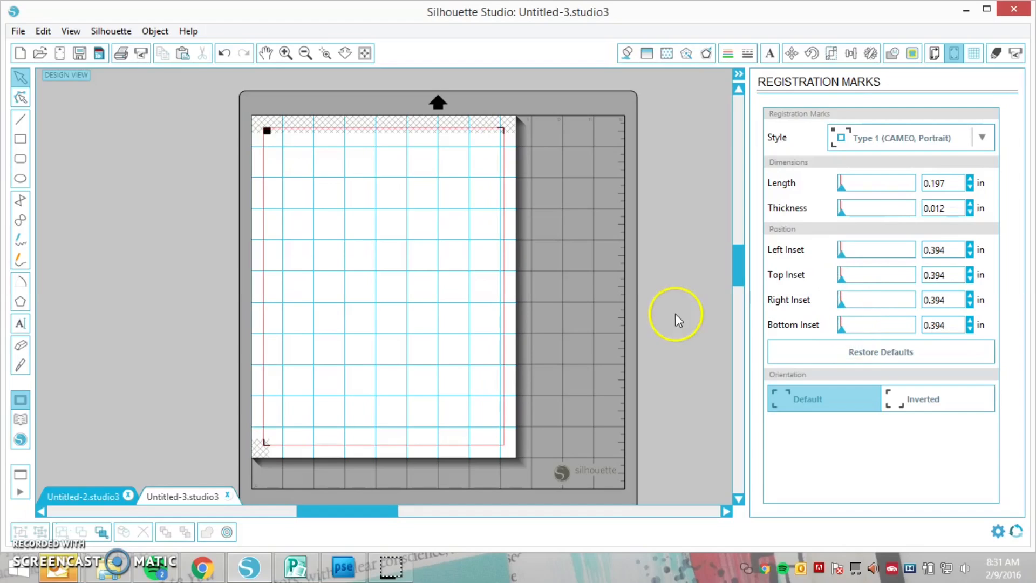
Create a new folder named "GB - march" in My Library
click(21, 421)
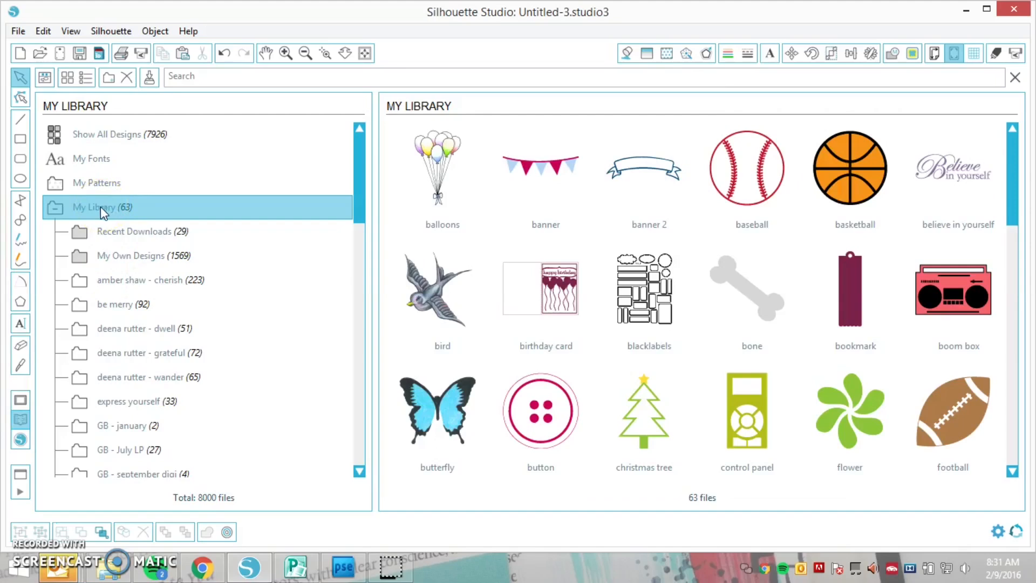
click(109, 81)
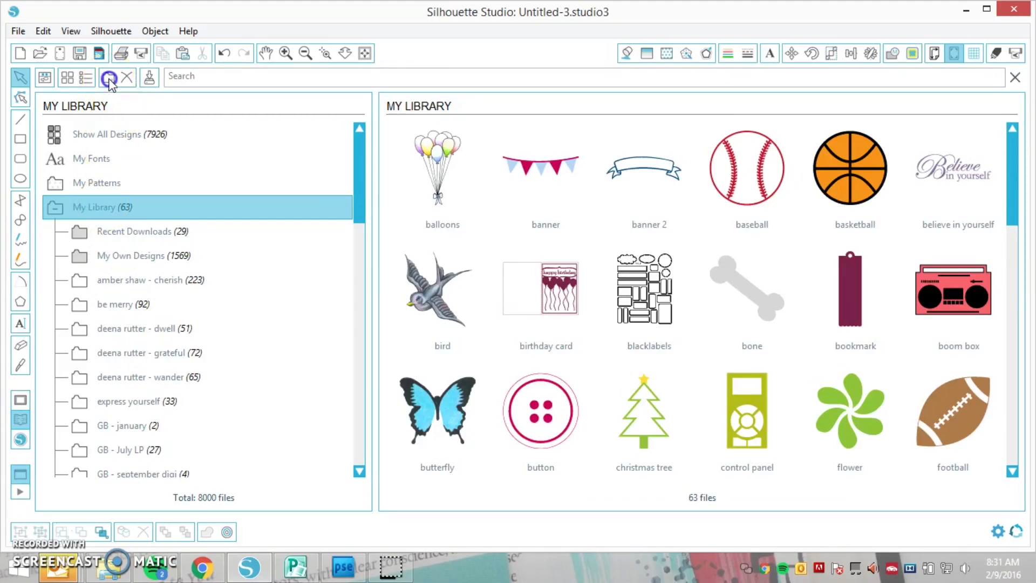
text(GB - march)
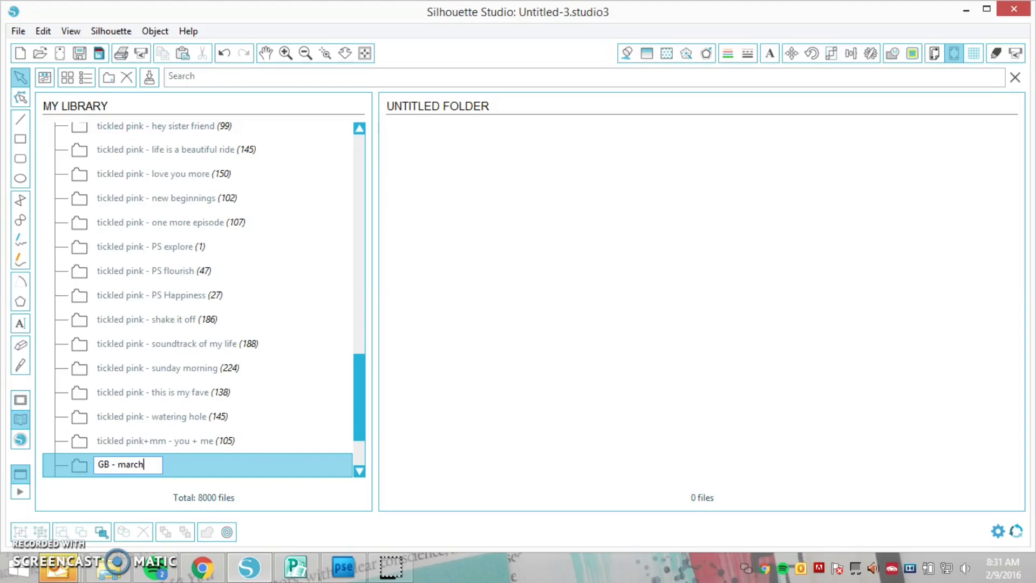
key(Return)
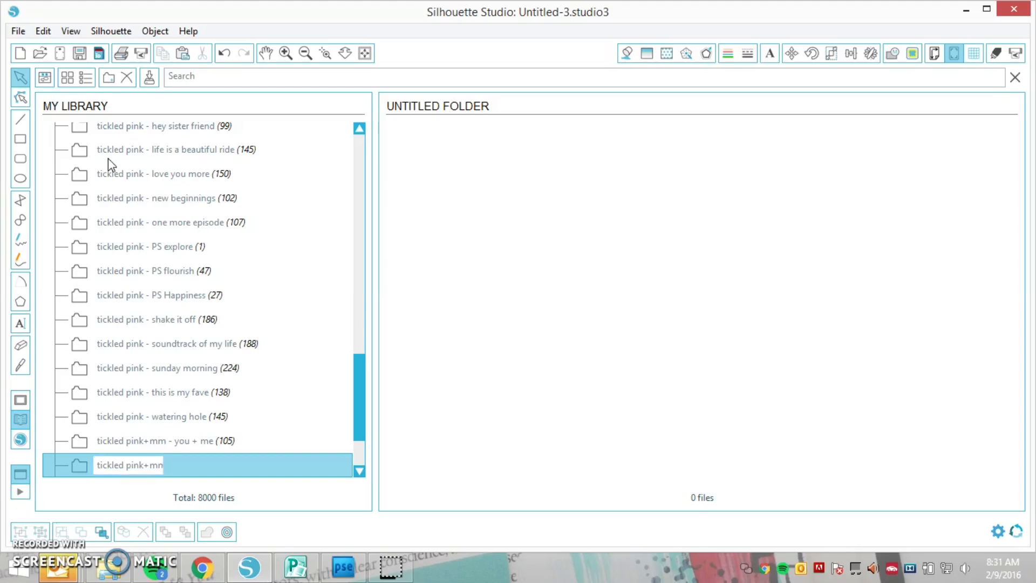
Add the lp-printables and mk-printables PNG images from the 03march folder in File Explorer to the GB - march library folder
click(111, 566)
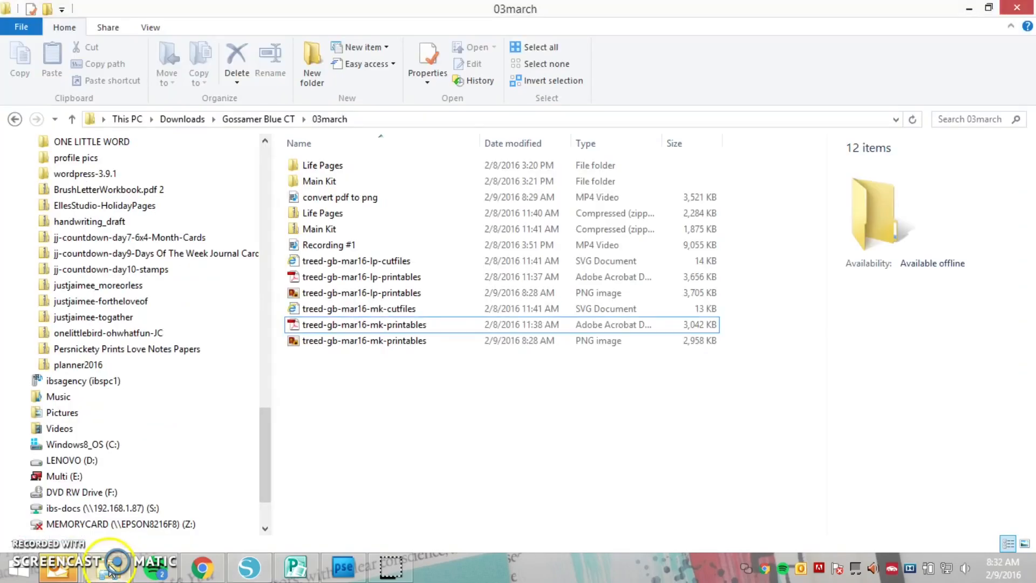
click(340, 340)
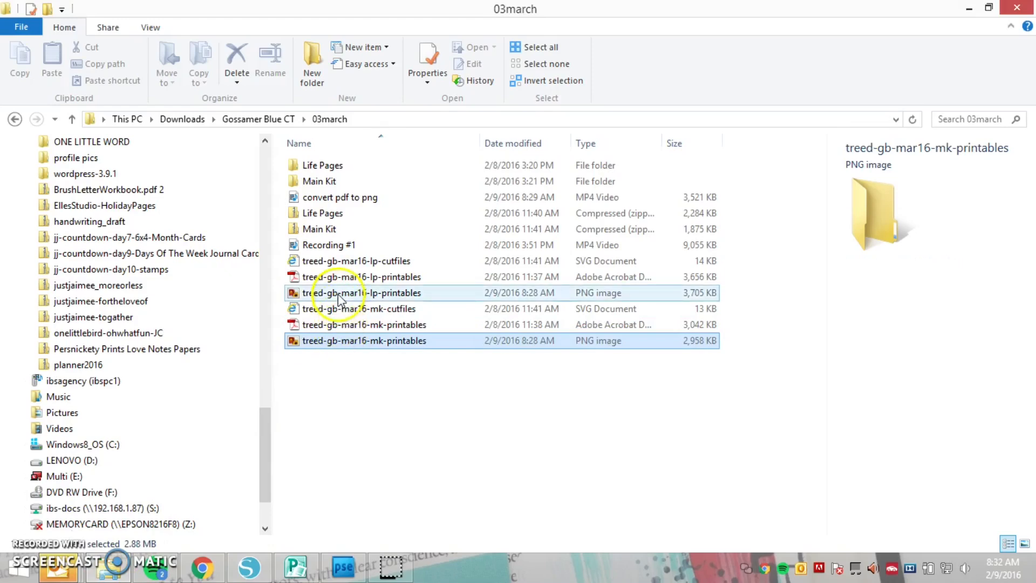
drag(337, 293, 566, 273)
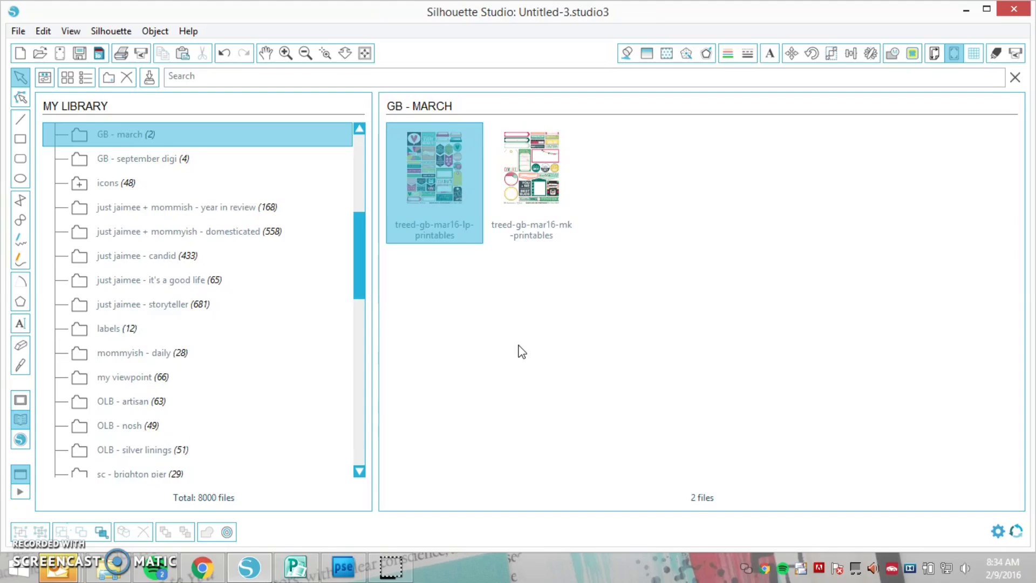
Place the treed-gb-mar16-lp-printables image from the GB - march library folder onto the design page
click(444, 205)
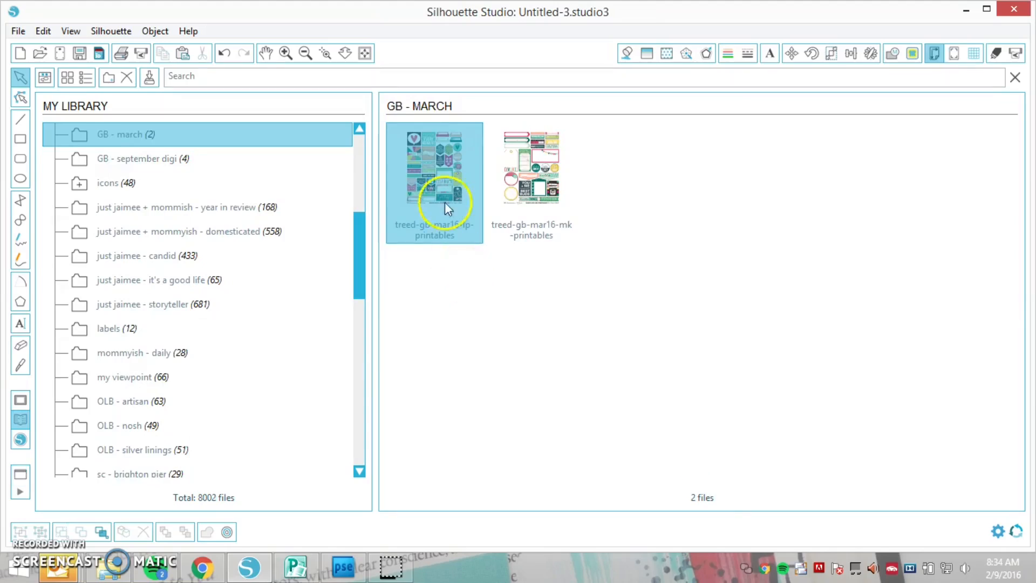
double_click(432, 158)
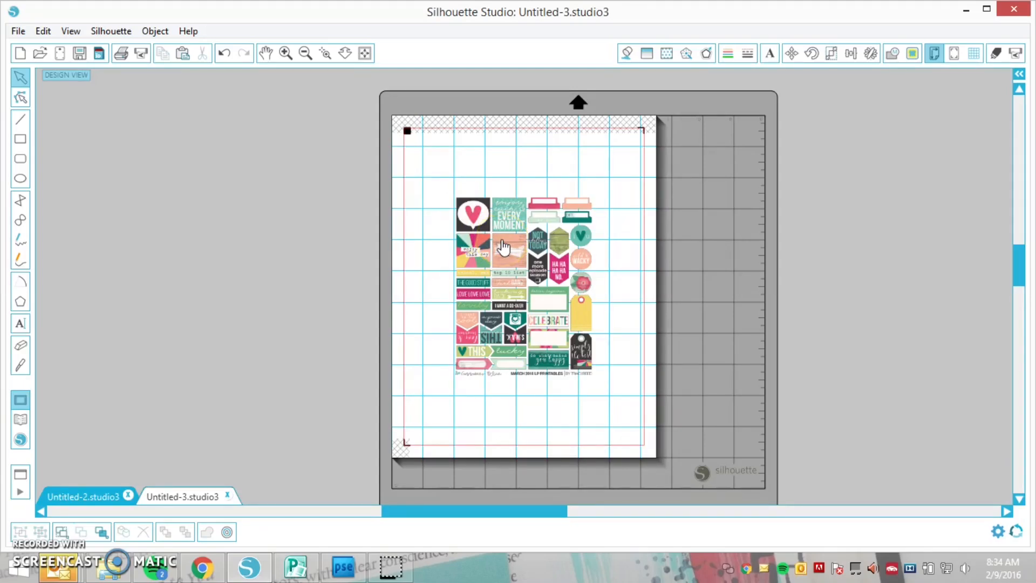
Enlarge the printables image to about 7.95 by 10.29 in and position its stickers inside the registration mark area
click(502, 246)
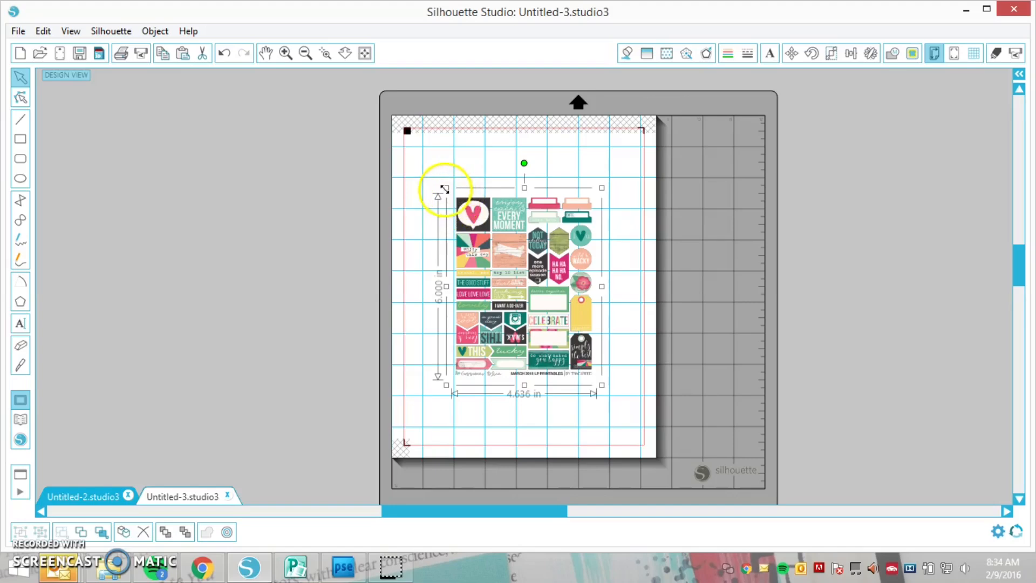
drag(439, 185, 372, 141)
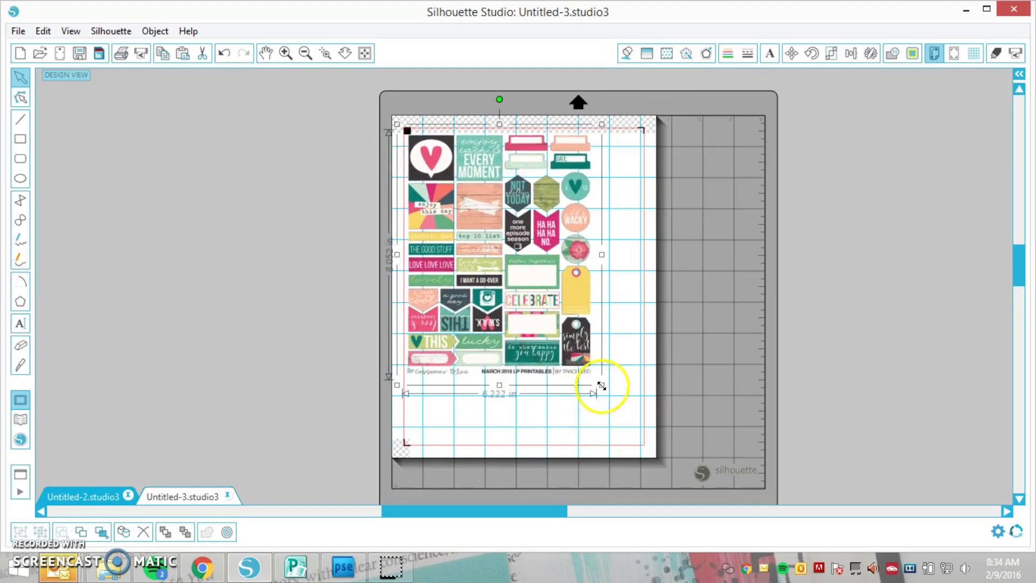
drag(602, 385, 643, 463)
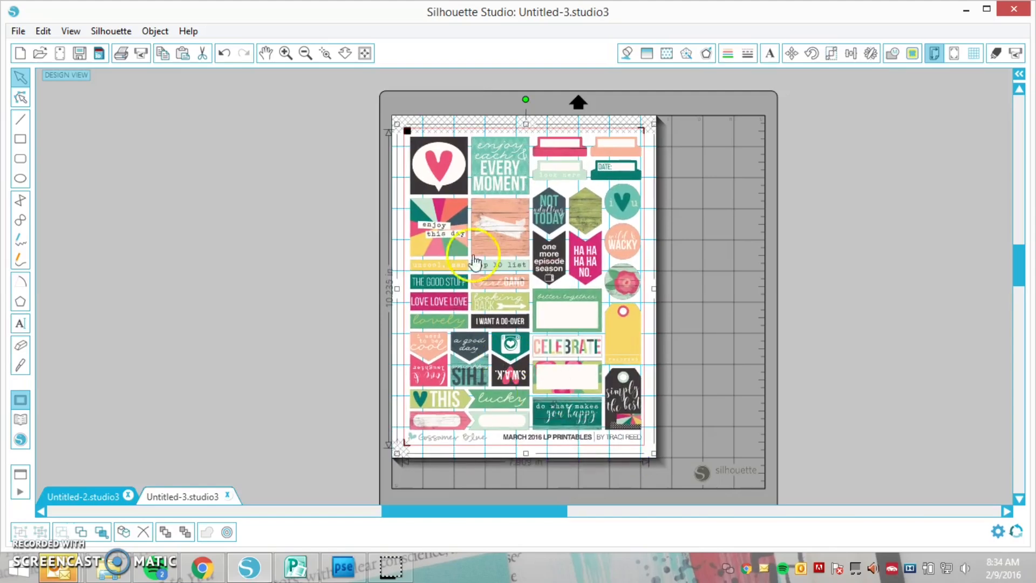
drag(398, 125, 395, 122)
drag(440, 164, 441, 172)
click(649, 175)
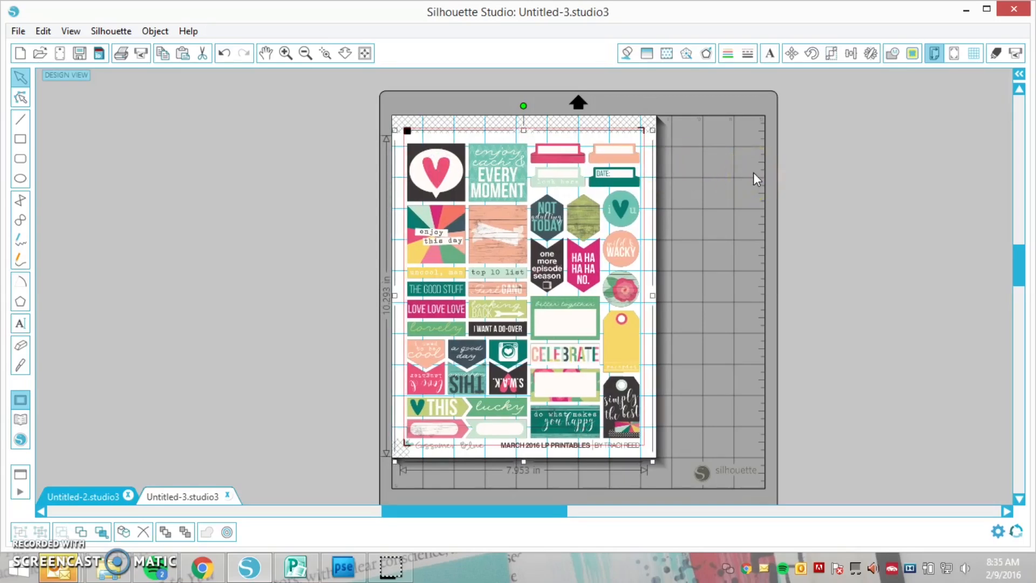
click(704, 141)
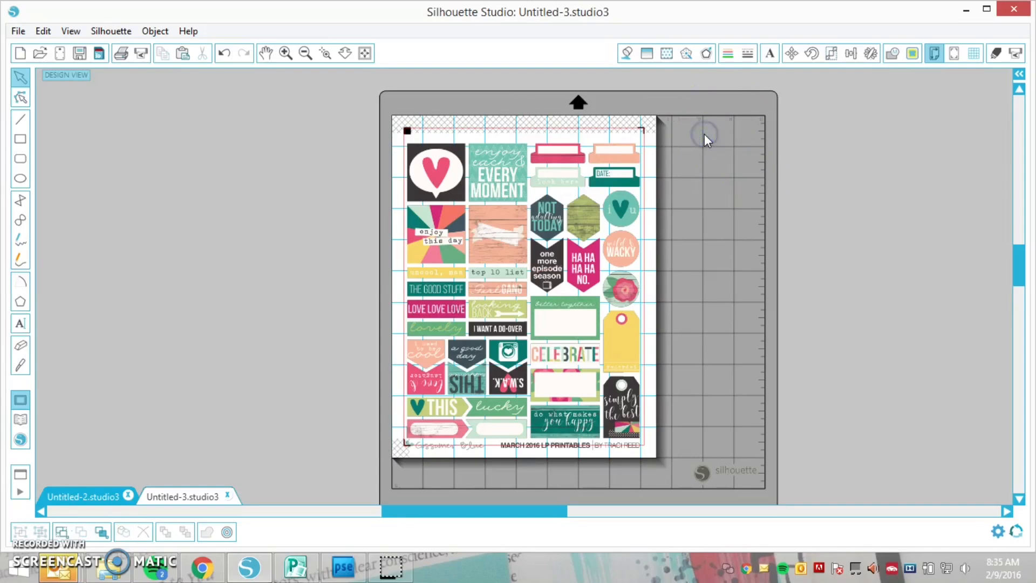
Start a trace and select a trace area around all the stickers on the page
click(913, 53)
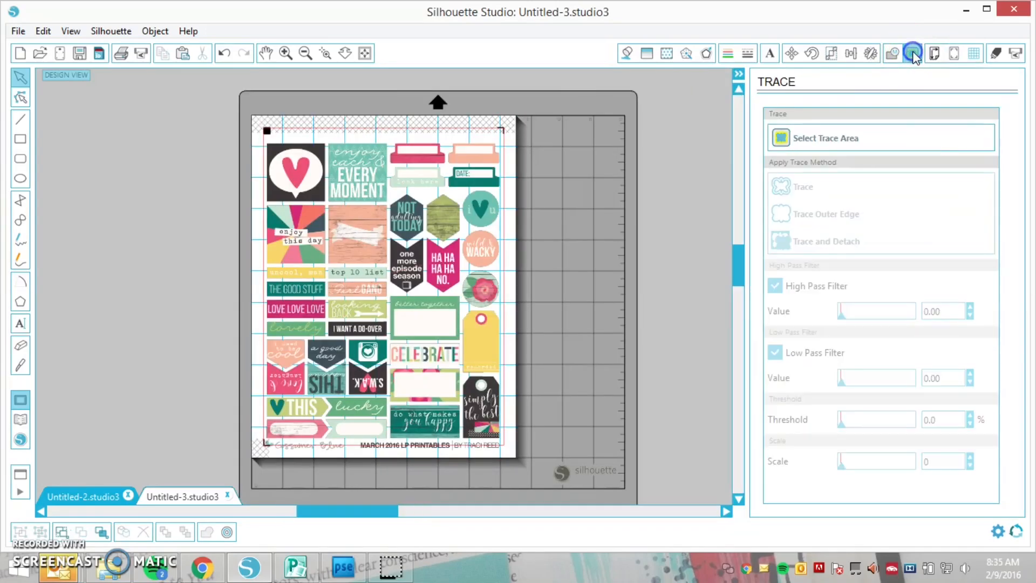
click(818, 135)
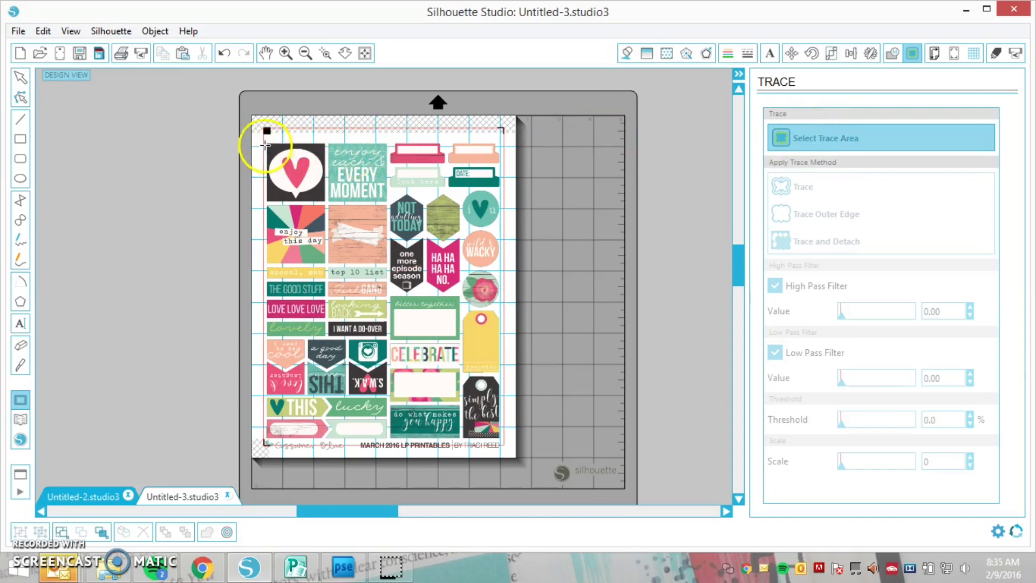
mouse_move(260, 138)
mouse_down()
mouse_move(371, 211)
mouse_move(510, 357)
mouse_move(517, 444)
mouse_up()
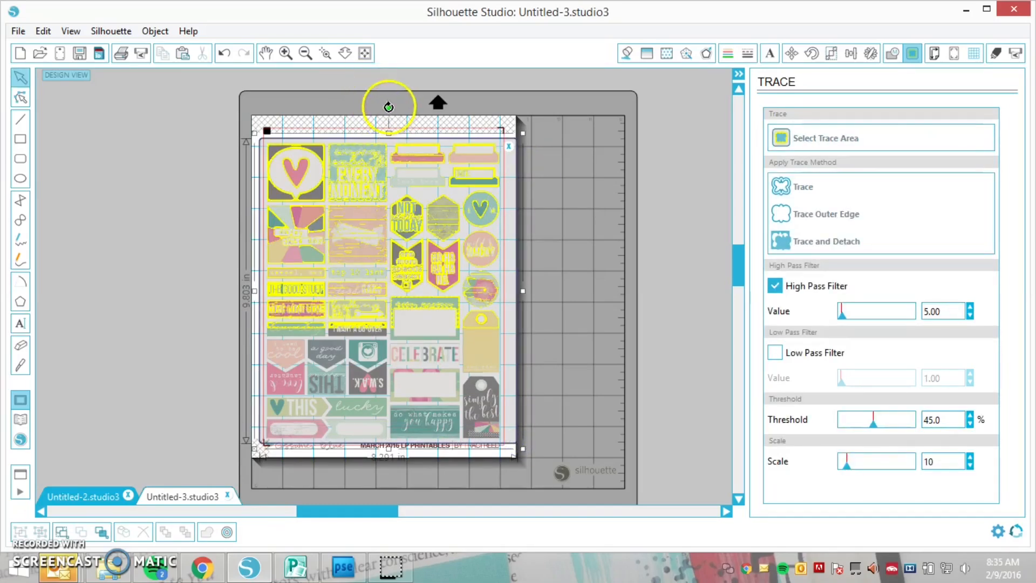
Rotate the trace area half a turn and use the Low Pass Filter instead of the High Pass Filter
mouse_move(387, 107)
mouse_down()
mouse_move(518, 211)
mouse_move(532, 340)
mouse_move(433, 446)
mouse_move(375, 446)
mouse_move(393, 446)
mouse_move(394, 456)
mouse_up()
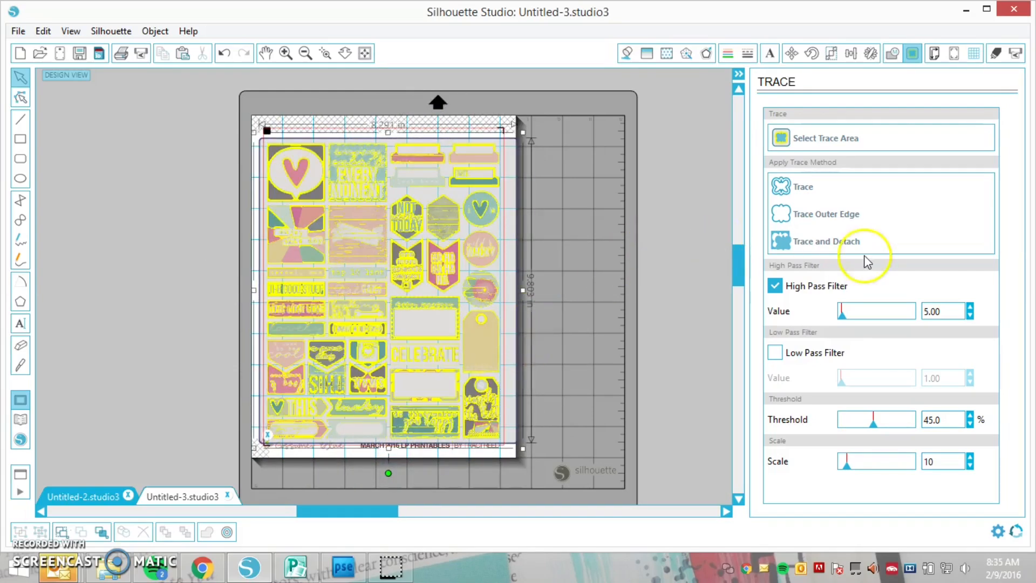
click(776, 286)
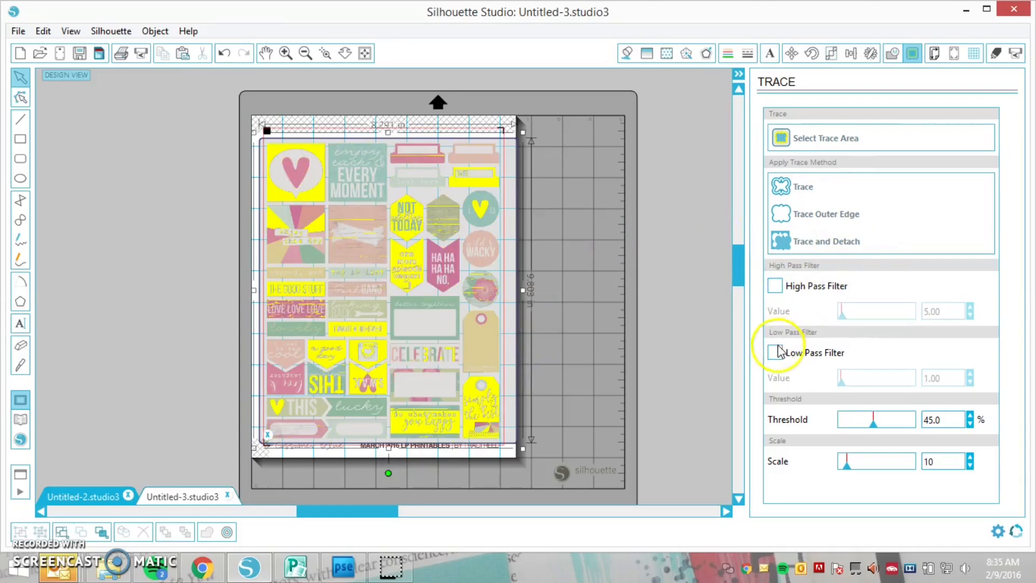
click(776, 353)
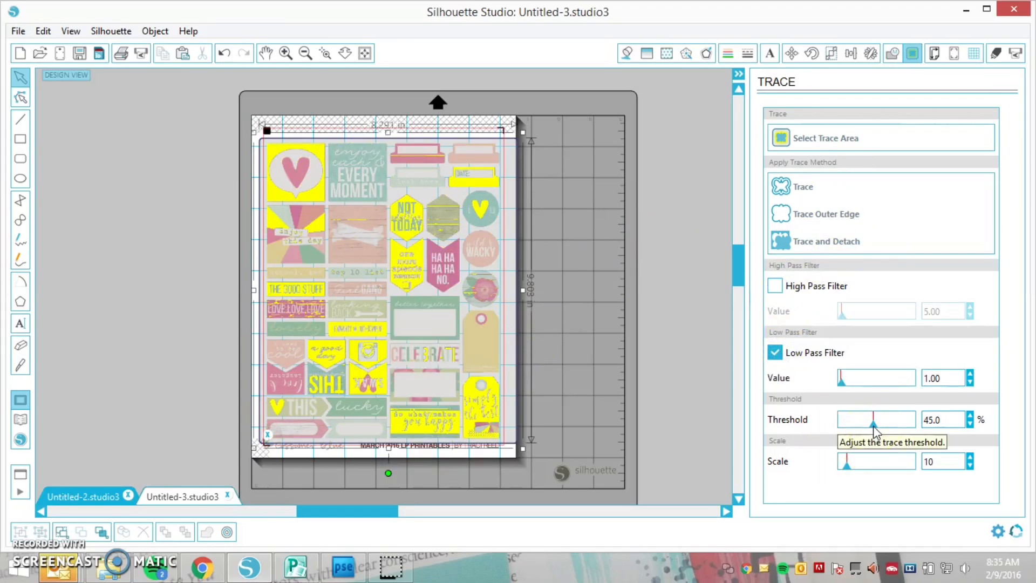
Set the trace threshold to 98.3% and trace the outer edges of the stickers
drag(875, 428, 917, 433)
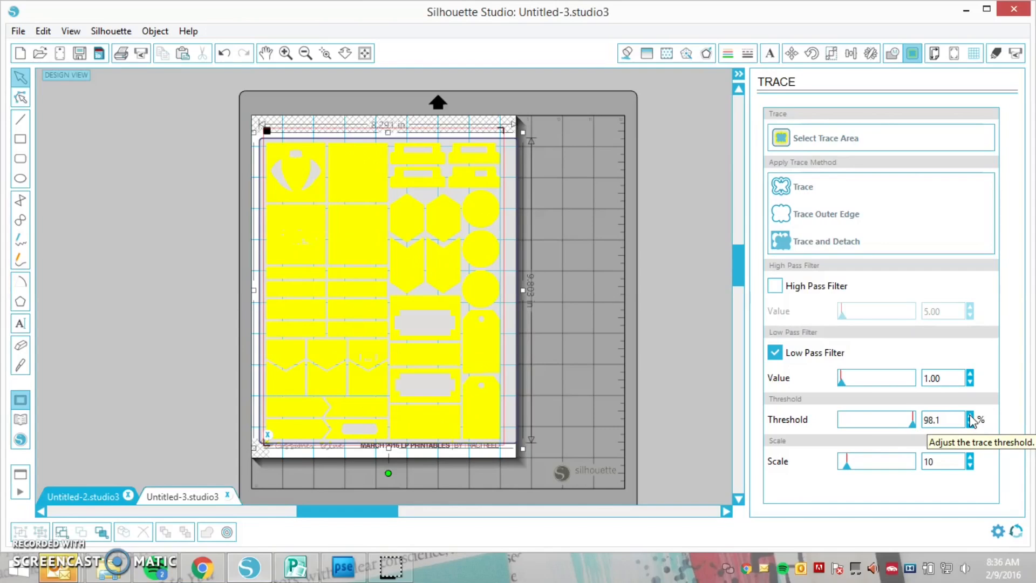
click(970, 416)
click(816, 216)
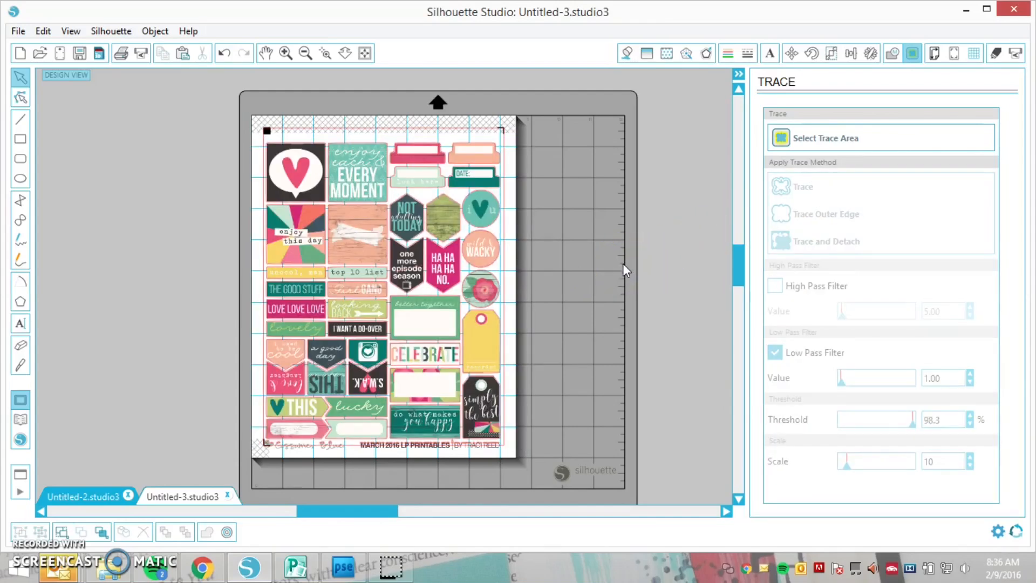
Switch to the Untitled-2 design and place the treed-gb-mar16-mk-printables image from the GB - march library folder on its page
click(191, 497)
click(94, 499)
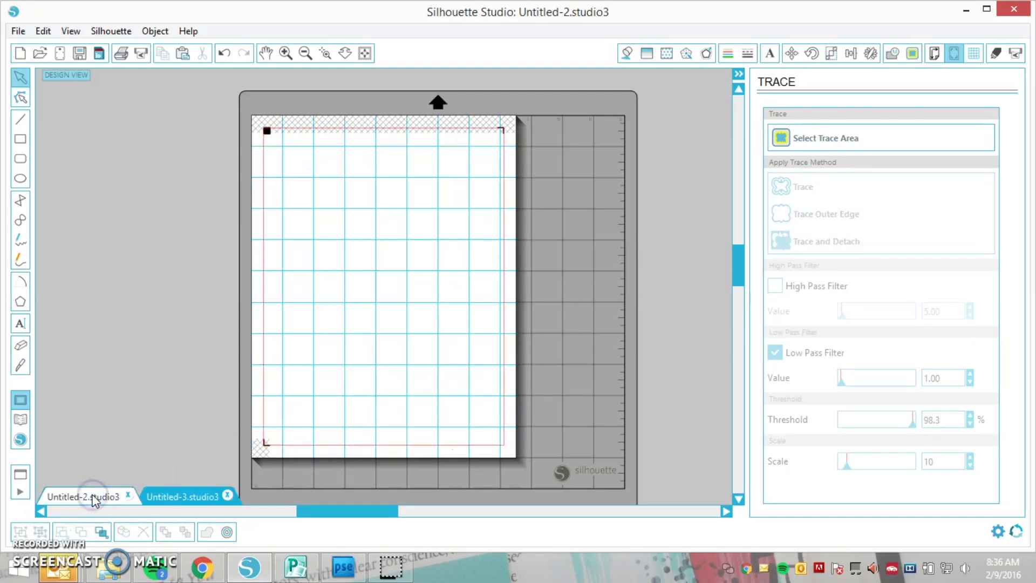
click(22, 419)
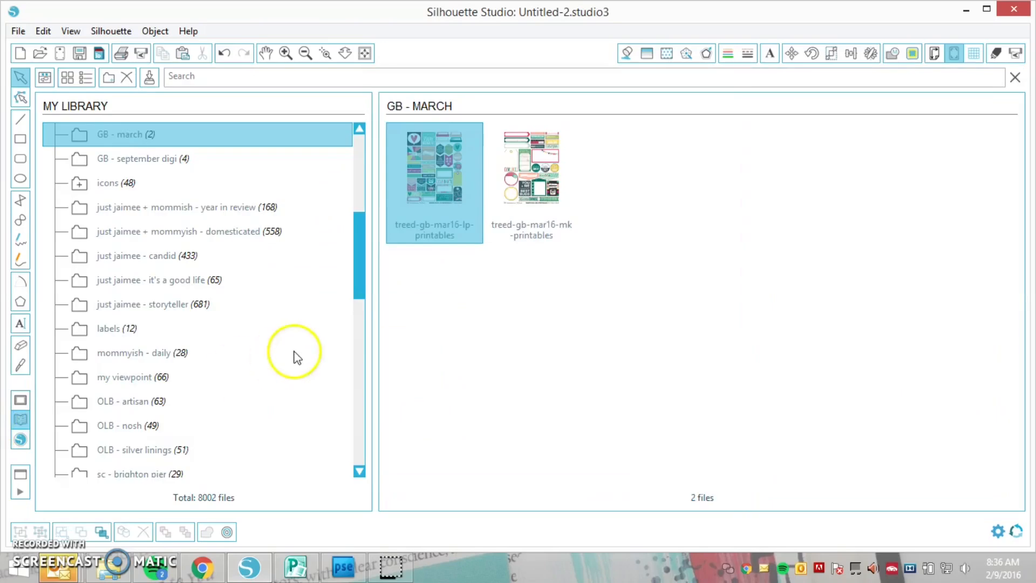
click(524, 190)
double_click(524, 188)
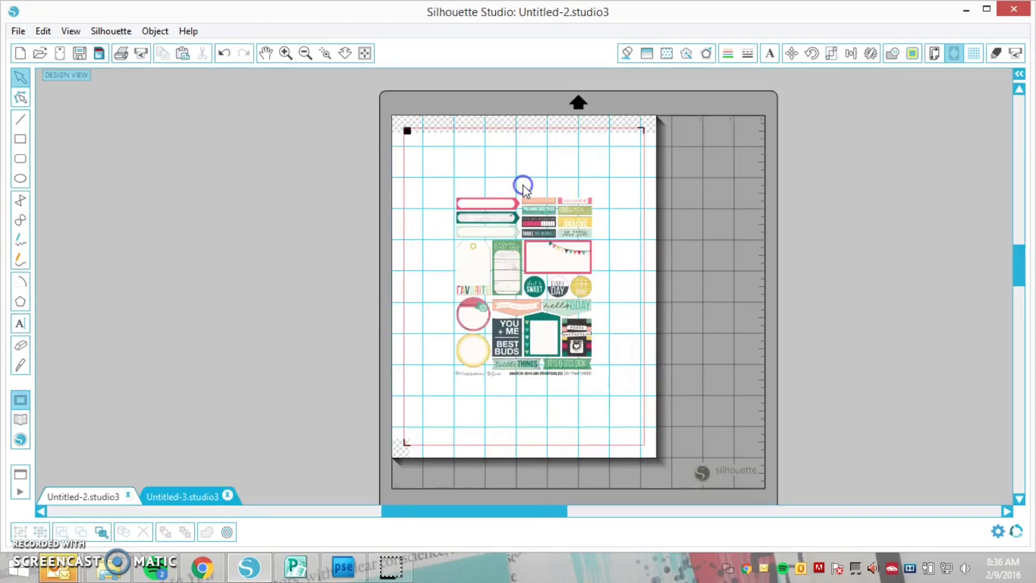
Enlarge the mk-printables image to about 7.99 by 10.35 in so its stickers fill the registration mark area
click(499, 246)
drag(455, 193, 390, 131)
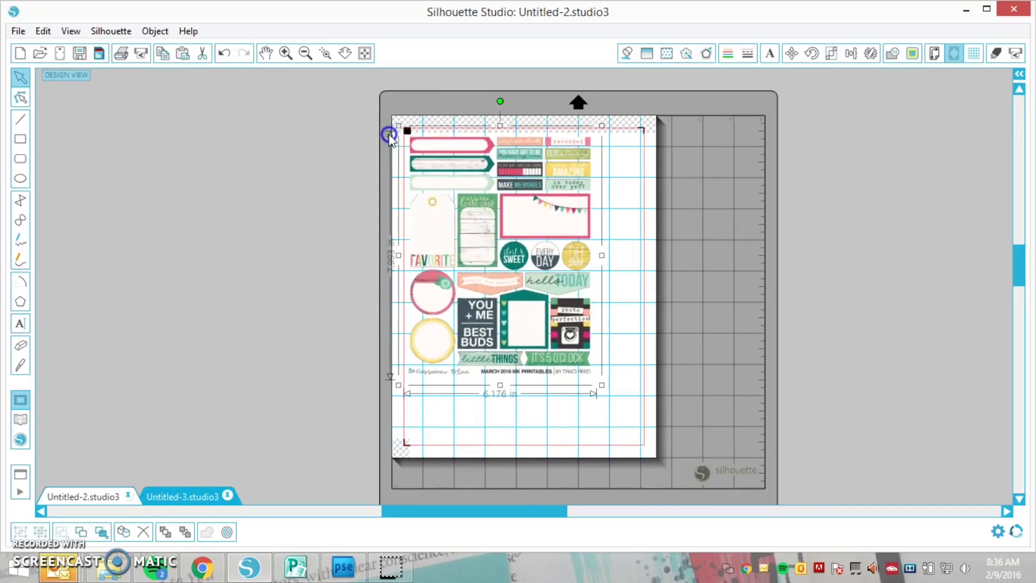
drag(601, 386, 649, 459)
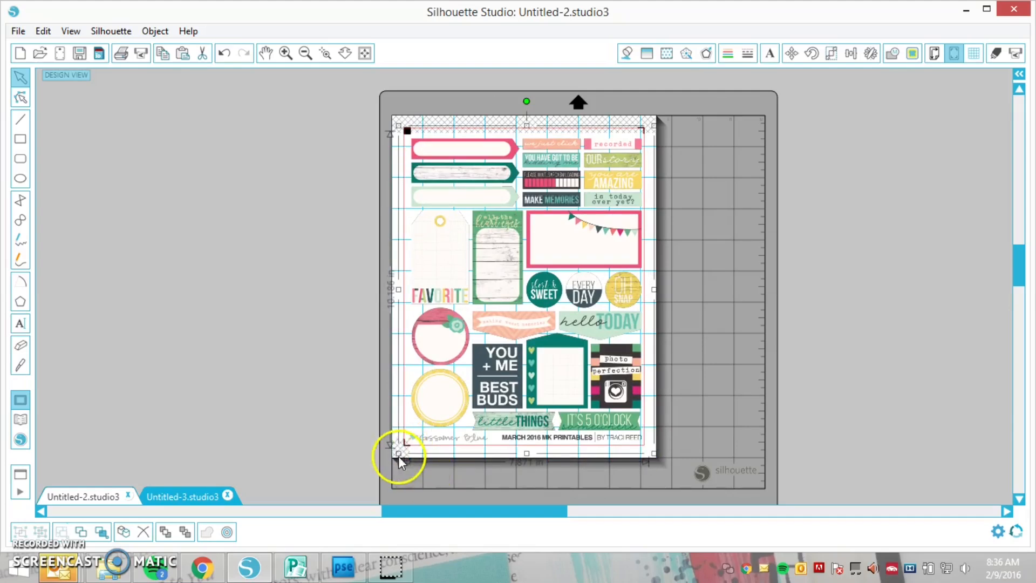
drag(399, 455, 394, 458)
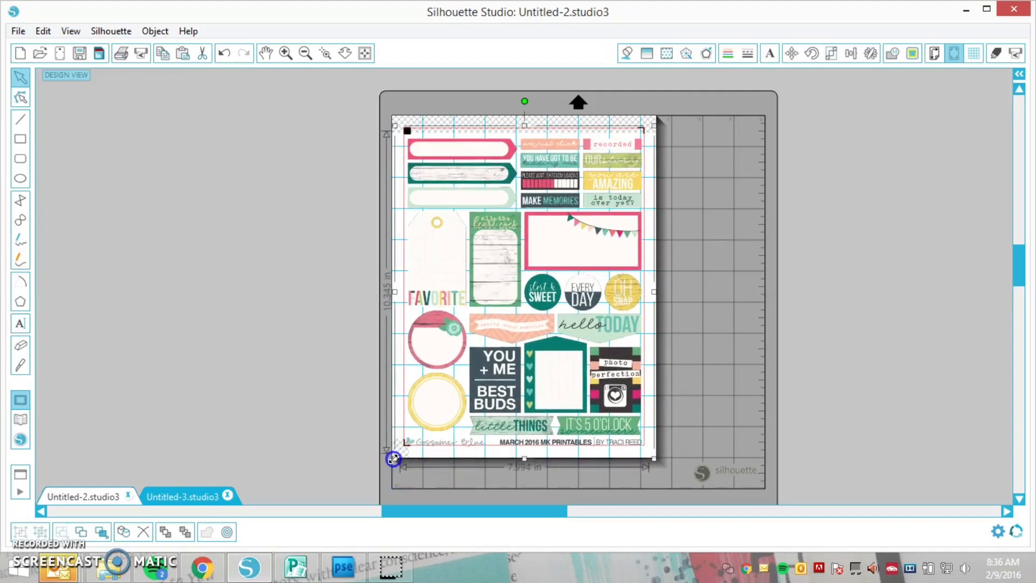
Start a trace, select an area around all the mk-printables stickers, and rotate that trace area half a turn
click(742, 170)
click(914, 54)
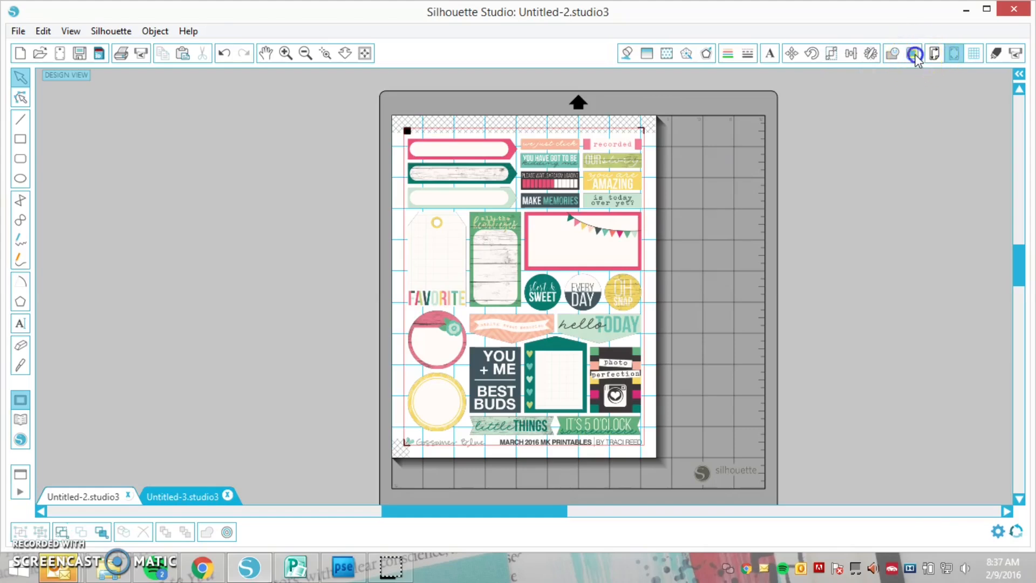
click(823, 134)
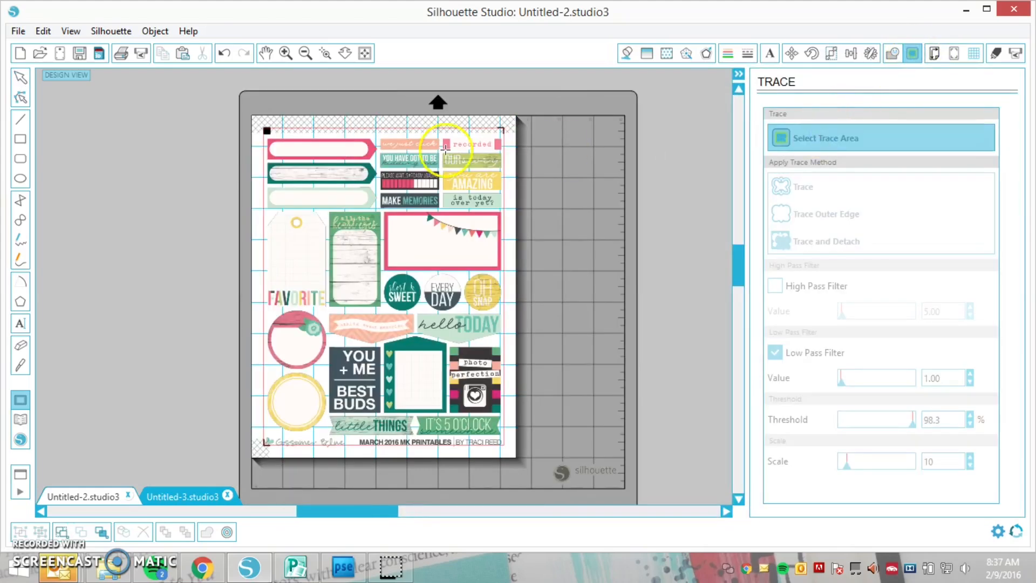
mouse_move(260, 134)
mouse_down()
mouse_move(342, 226)
mouse_move(459, 415)
mouse_move(510, 440)
mouse_up()
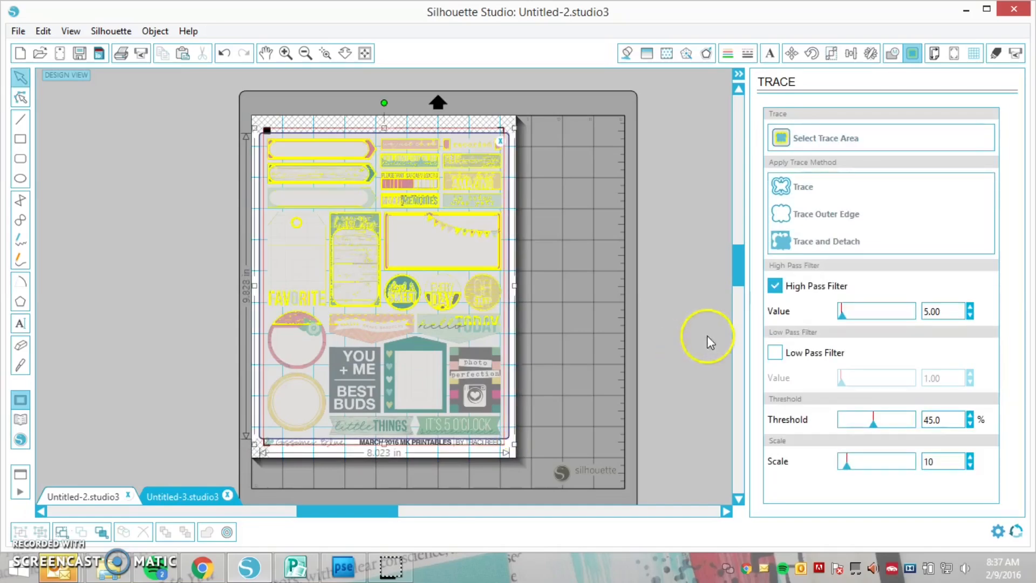
drag(384, 104, 382, 411)
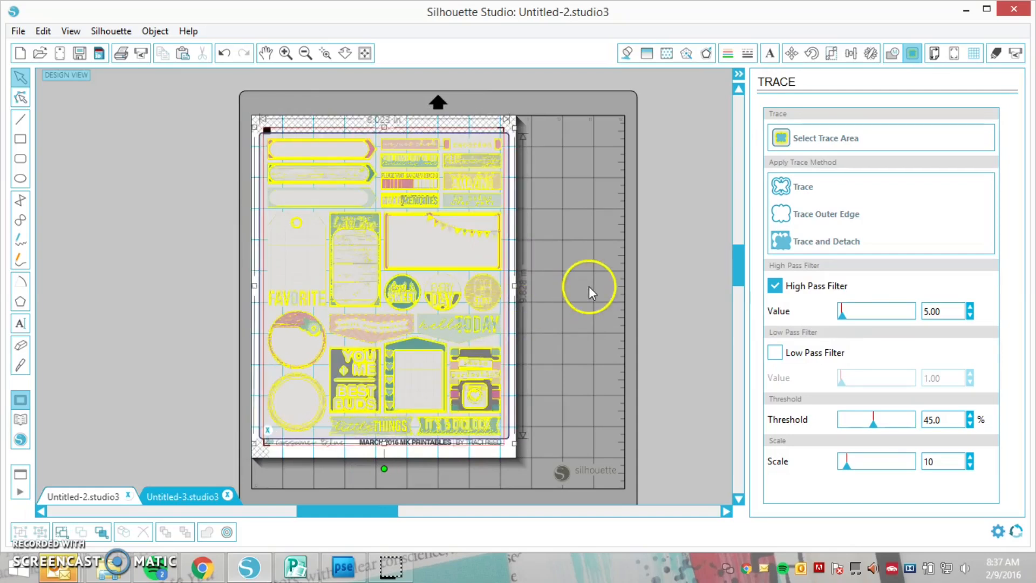
Try tracing the whole mk-printables sheet with the Low Pass Filter and a raised threshold
click(775, 286)
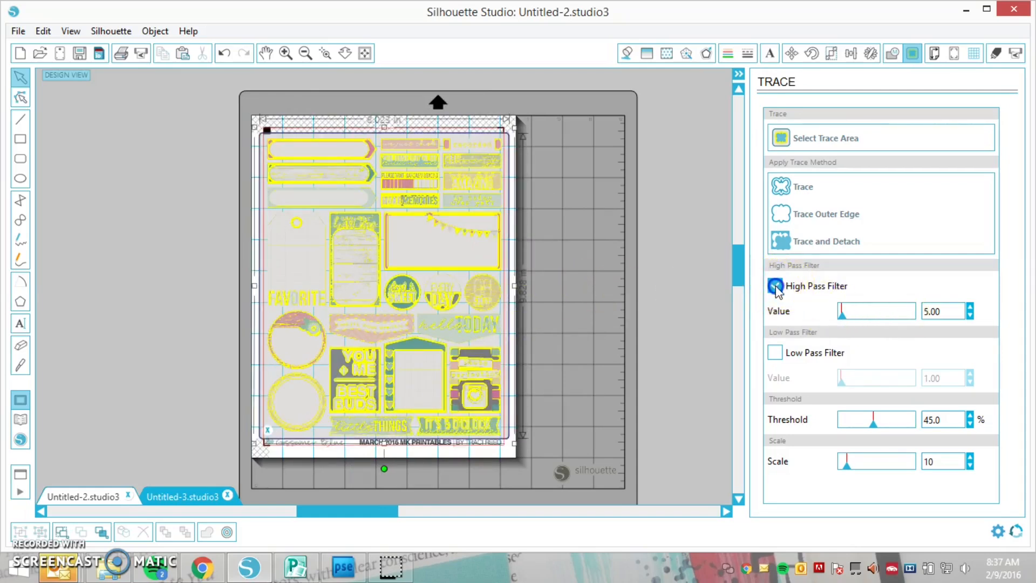
click(775, 352)
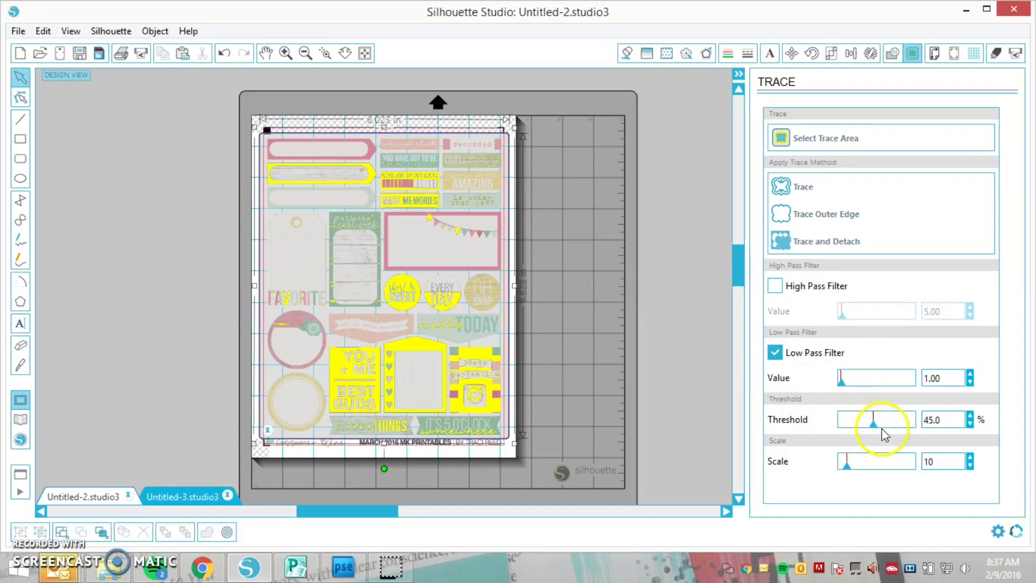
drag(875, 425, 910, 426)
click(969, 417)
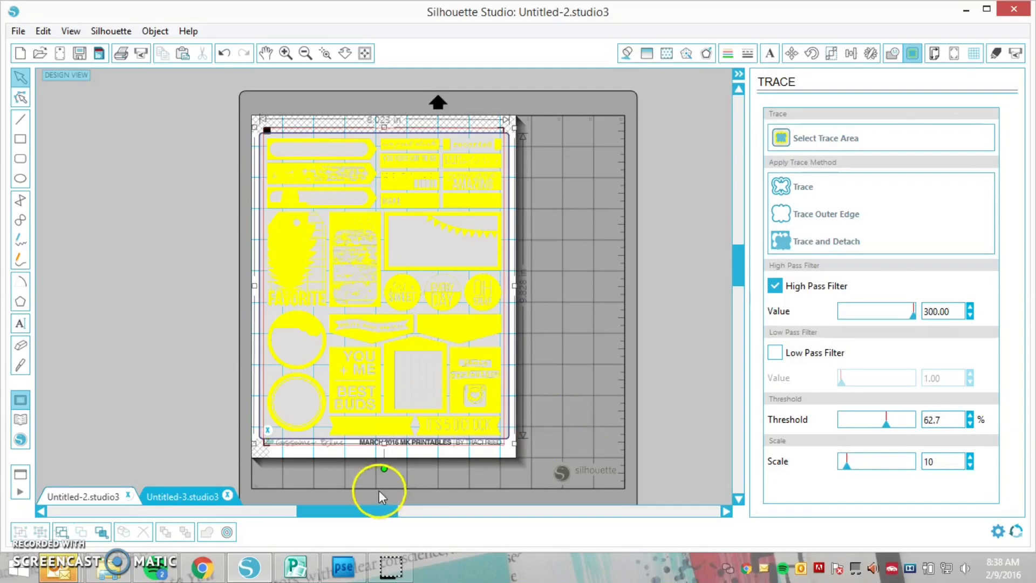
Shrink the trace area to the three uppermost sticker rows and replace its High Pass Filter with the Low Pass Filter at a higher threshold
mouse_move(383, 442)
mouse_down()
mouse_move(384, 253)
mouse_move(400, 215)
mouse_up()
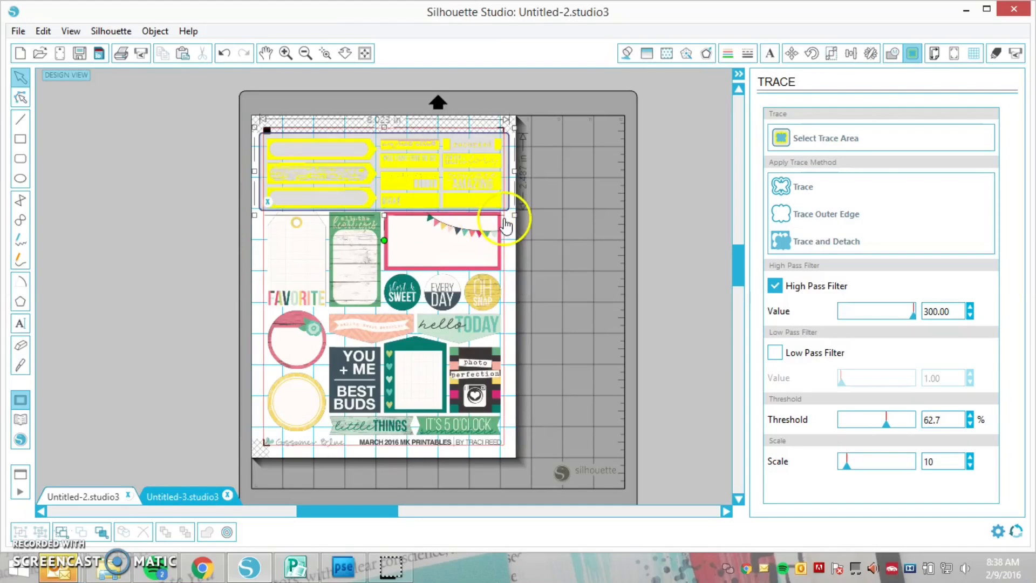
click(775, 286)
click(775, 352)
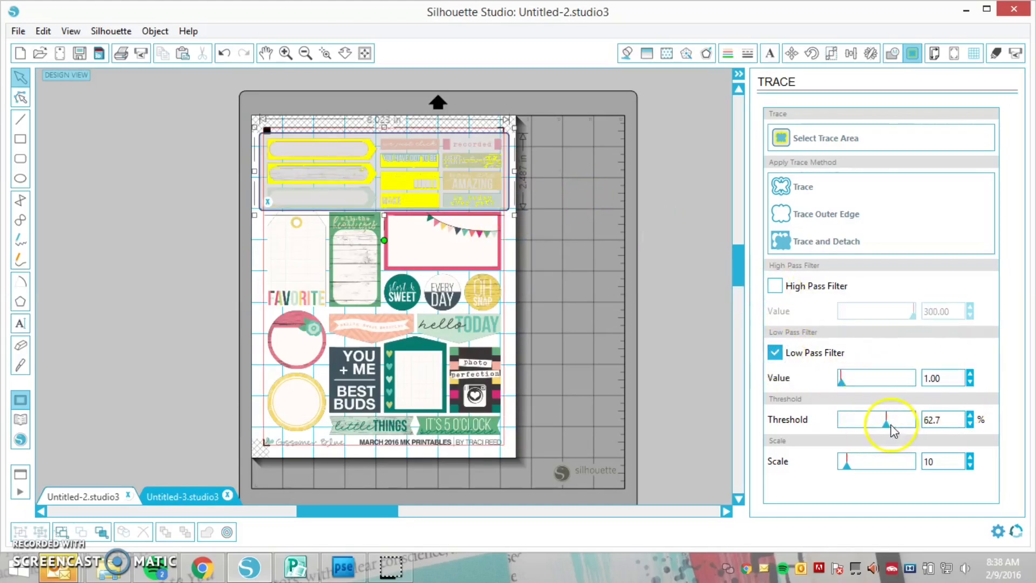
drag(900, 426, 907, 428)
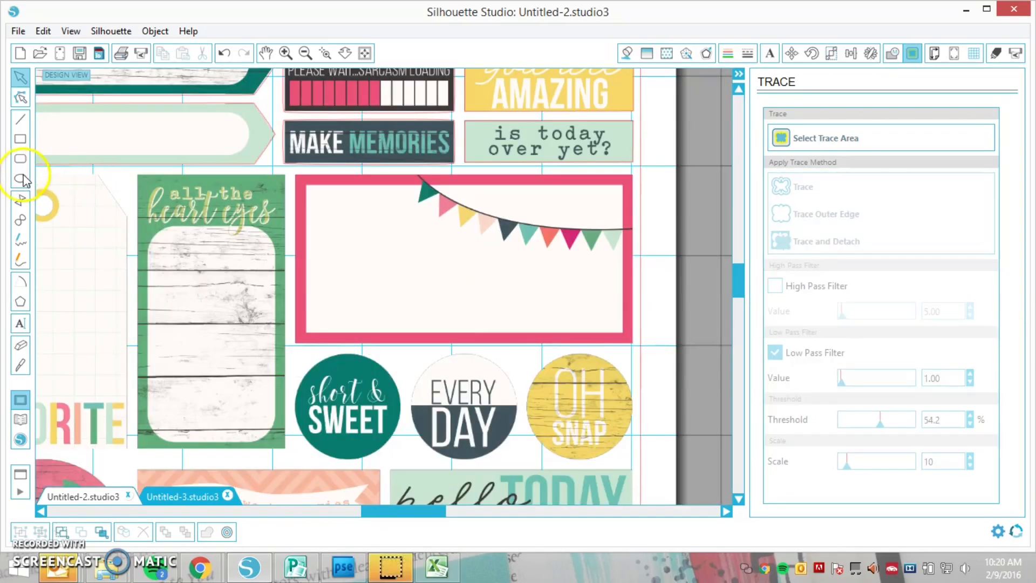
Draw an ellipse about 1.21 by 1.10 in over the round "short & sweet" sticker, undoing any accidental image shift
click(21, 179)
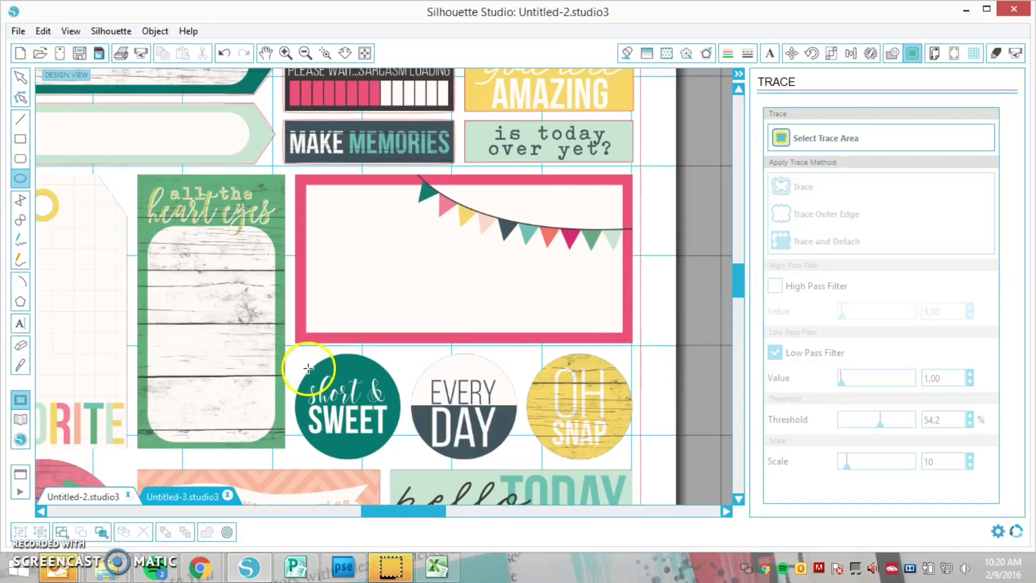
drag(307, 369, 395, 443)
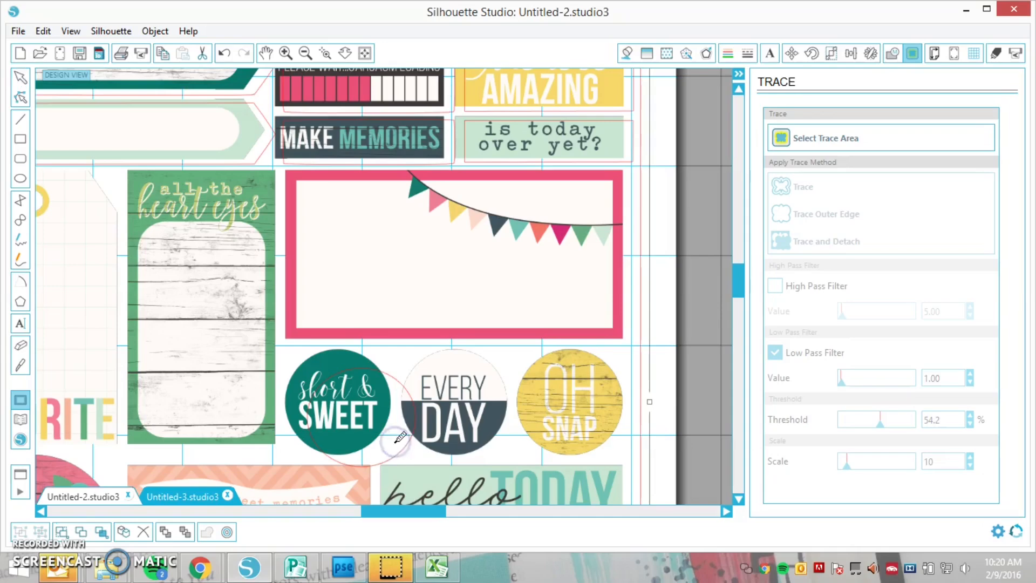
key(ctrl+z)
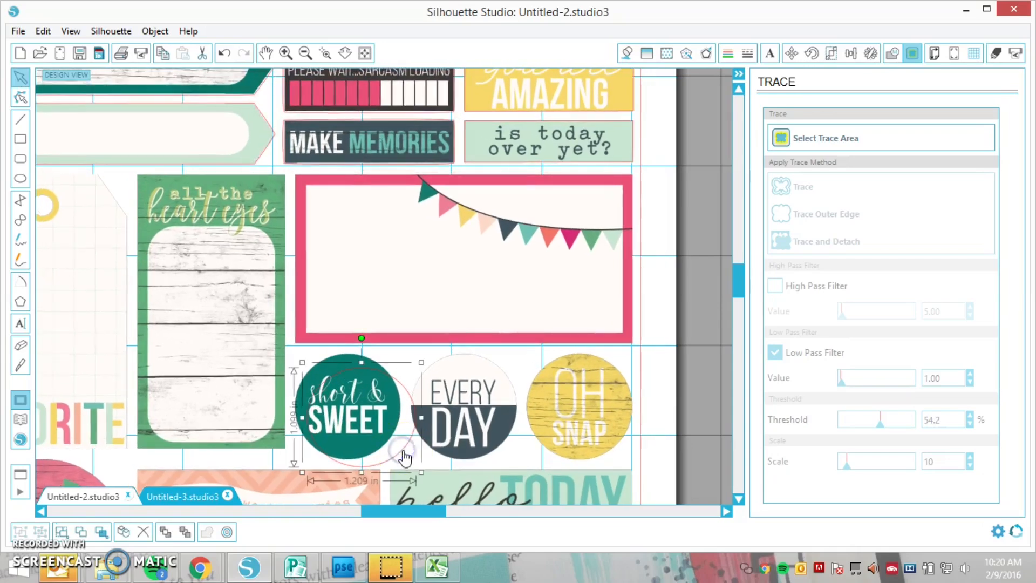
Nudge the ellipse up and to the left onto the "short & sweet" sticker
click(403, 454)
key(Up)
key(Up)
key(Up)
key(Up)
key(Up)
key(Up)
key(Up)
key(Up)
key(Up)
key(Up)
key(Up)
key(Up)
key(Up)
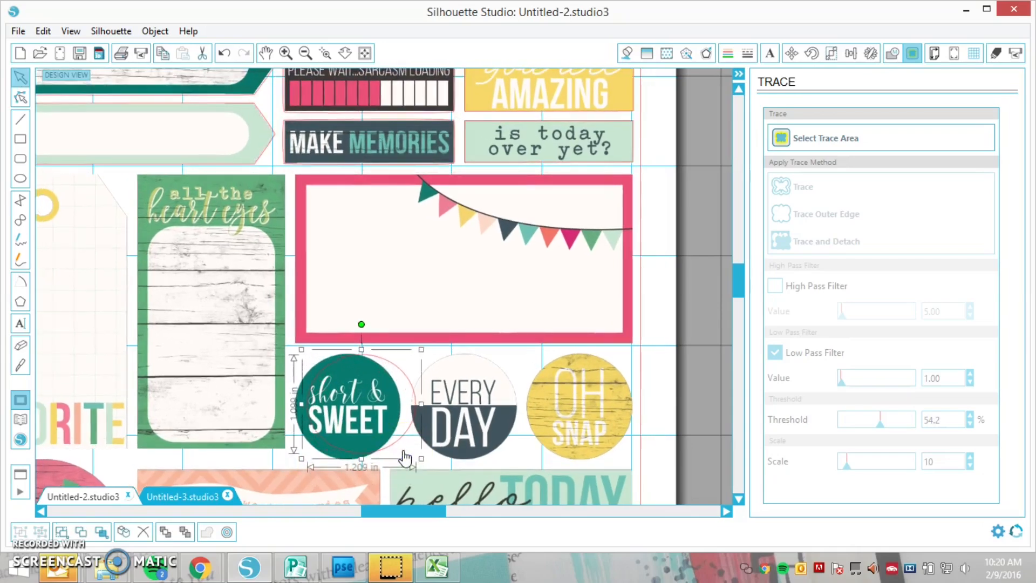
key(Left)
key(Left)
key(Left)
key(Left)
key(Left)
key(Left)
key(Left)
key(Left)
key(Left)
Fine-tune the ellipse's position and resize it to about 1.18 by 1.18 in to match the "short & sweet" sticker's outline
key(Left)
key(Left)
key(Left)
key(Left)
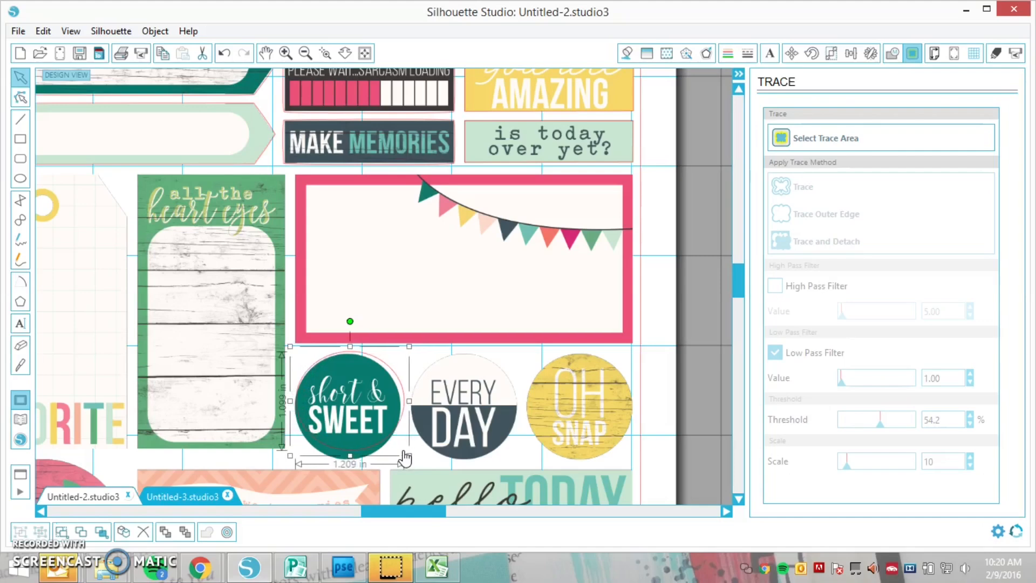
key(Down)
key(Down)
key(Left)
key(Left)
key(Left)
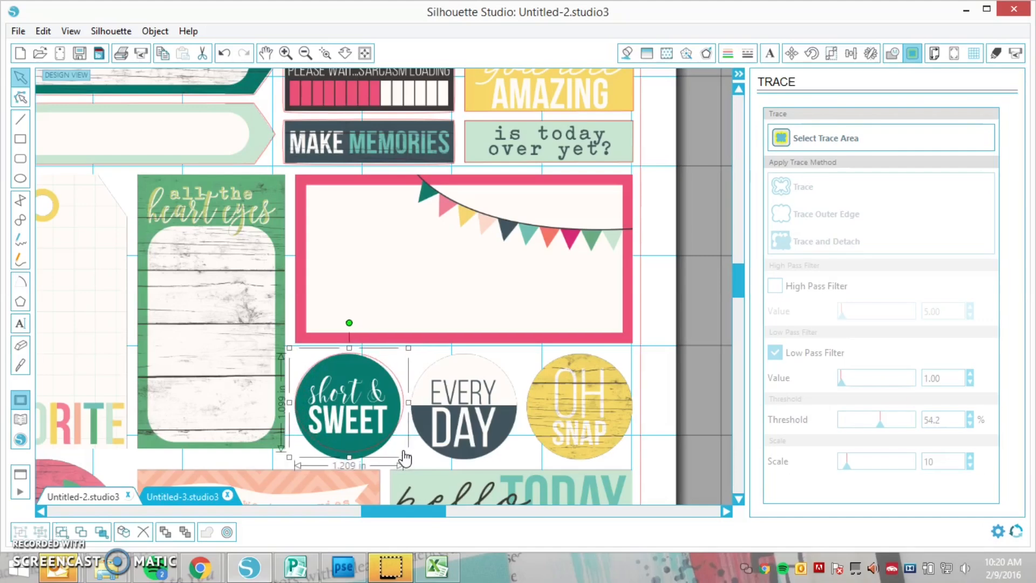
key(Down)
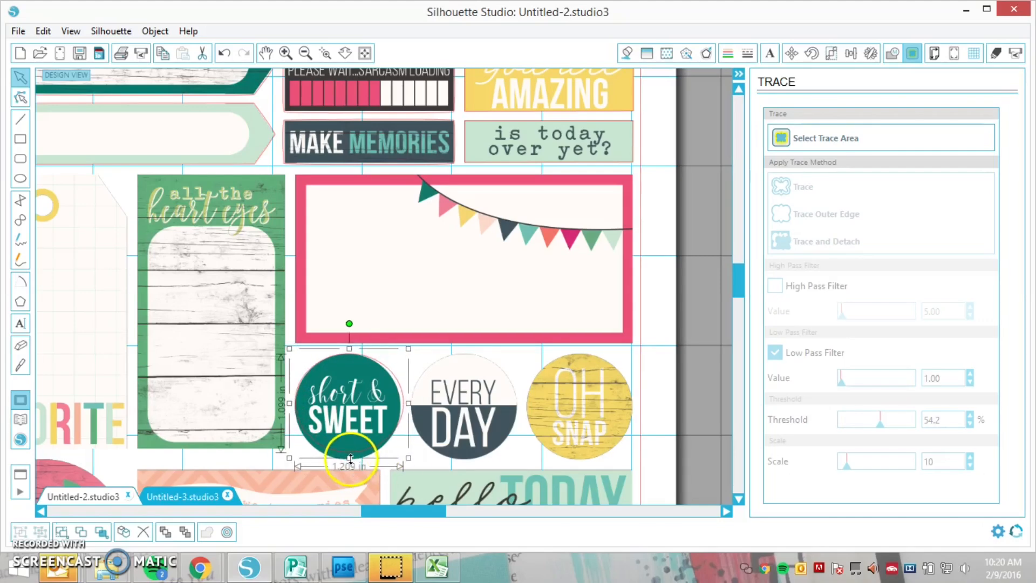
drag(350, 458, 350, 466)
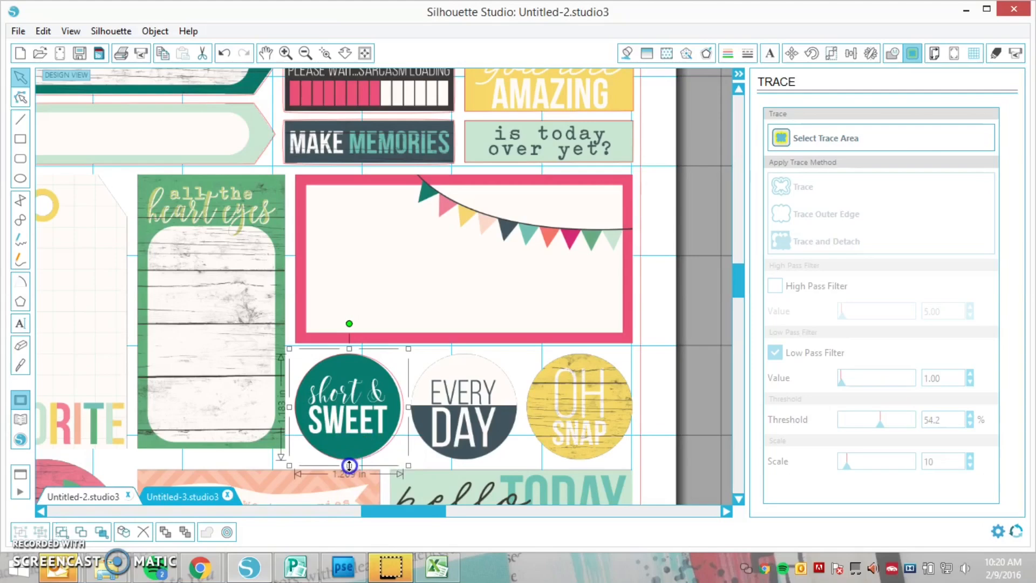
drag(408, 408, 406, 407)
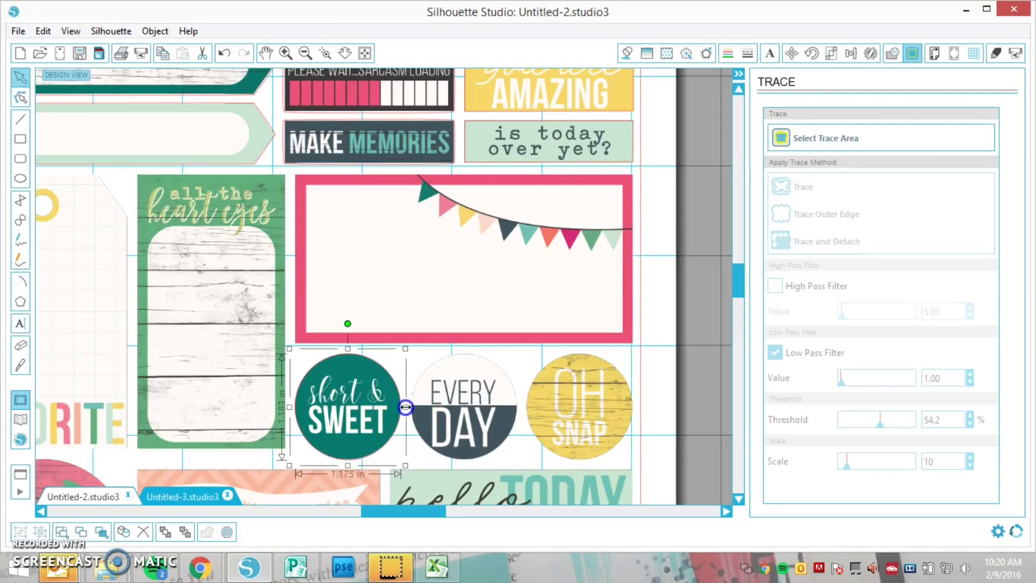
Position the copied circle over the "EVERY DAY" sticker, undoing any accidental shift of the sticker sheet image
click(422, 465)
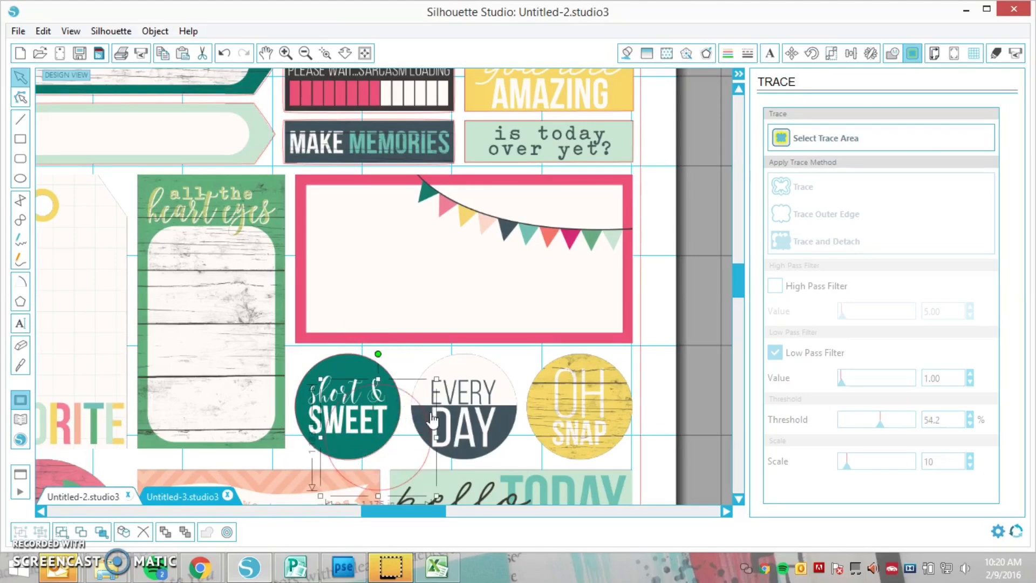
key(ctrl+z)
click(423, 465)
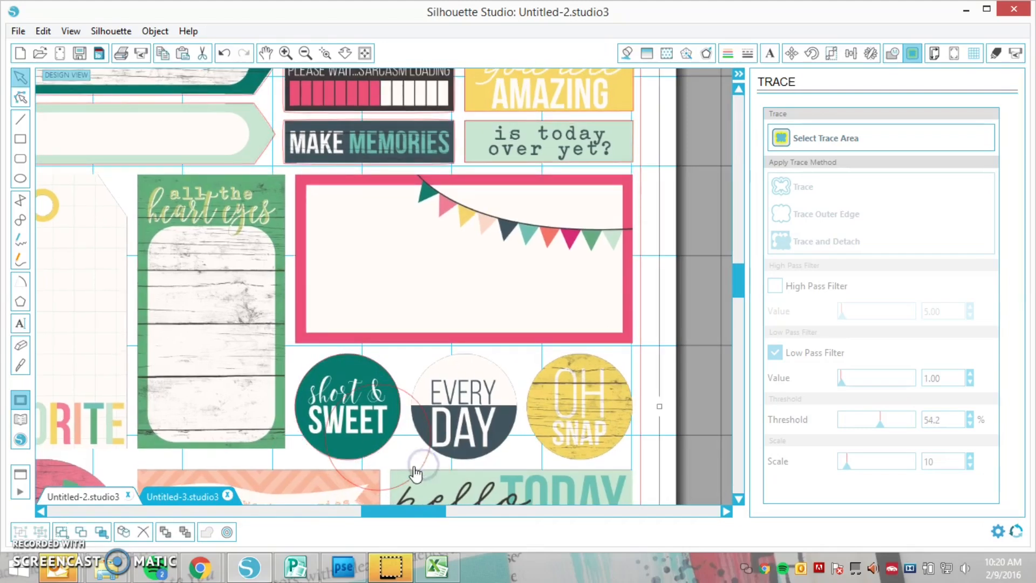
click(417, 478)
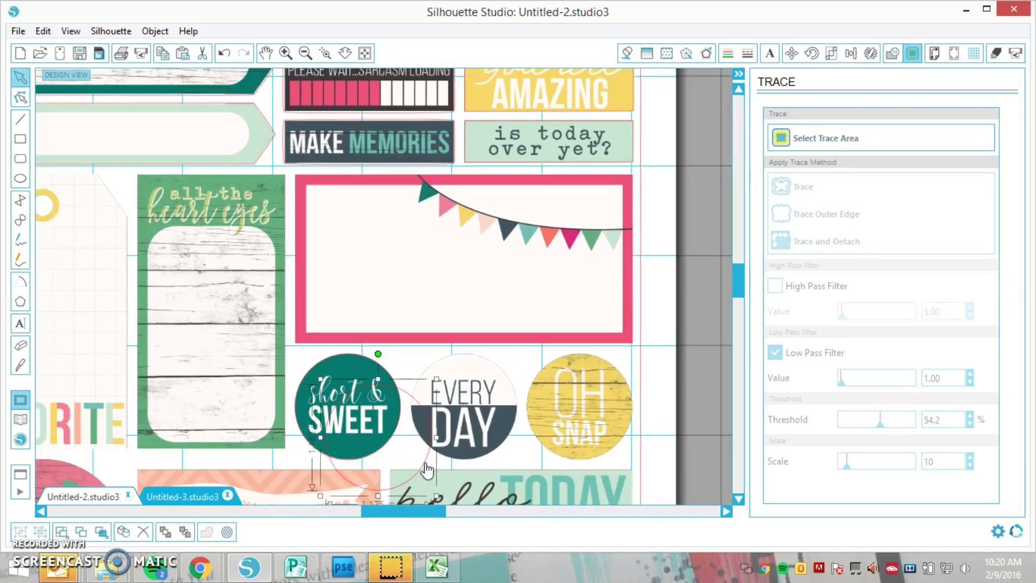
key(Right)
key(Right)
key(Right)
key(Right)
key(Right)
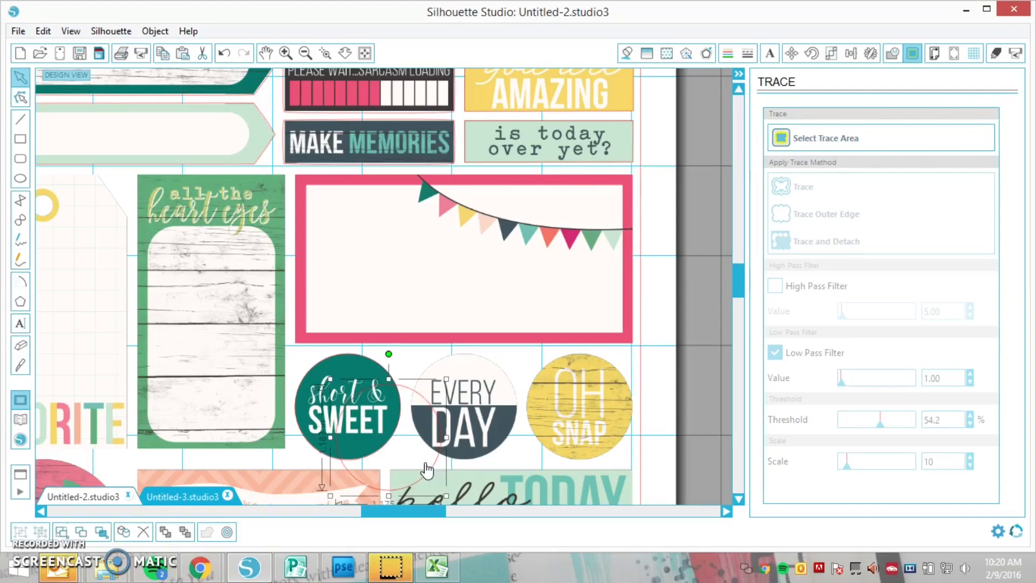
drag(435, 468, 509, 436)
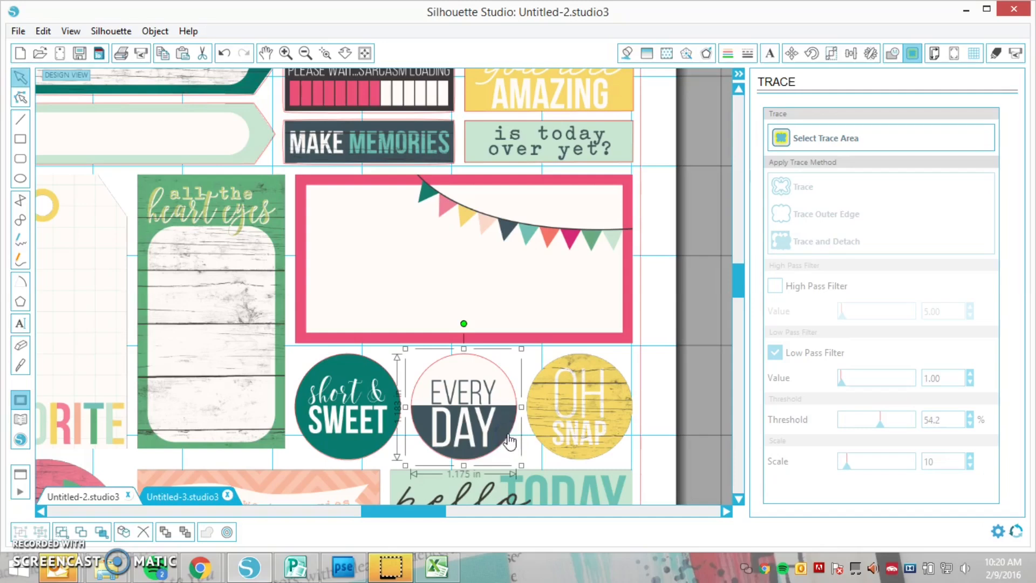
Paste another copy of the circle and align it with the round "OH SNAP" sticker, undoing any stray move
key(ctrl+v)
drag(538, 465, 626, 437)
key(ctrl+z)
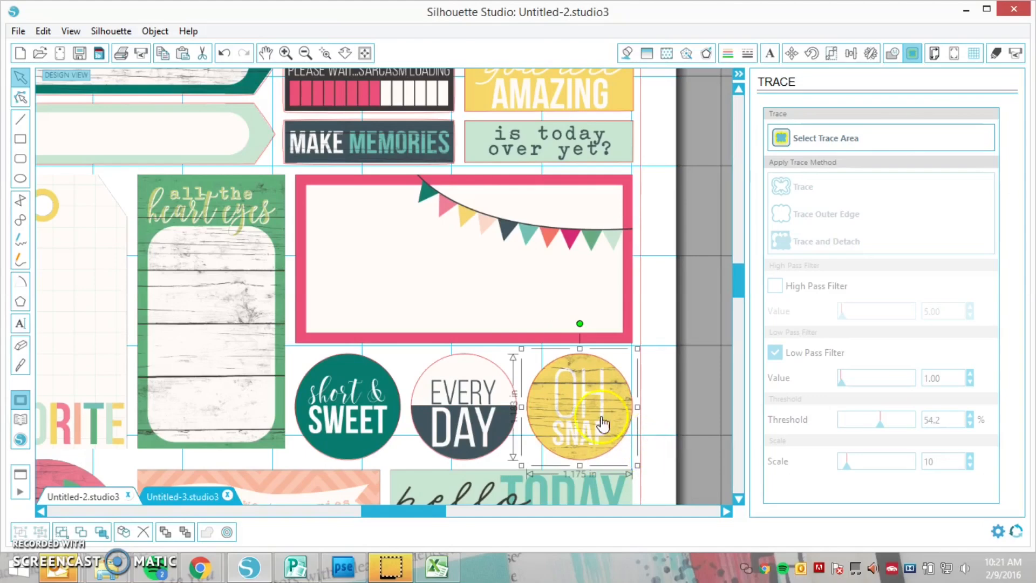
Draw rectangular cut lines around the pink-framed bunting sticker and the green "all the heart eyes" sticker
click(20, 139)
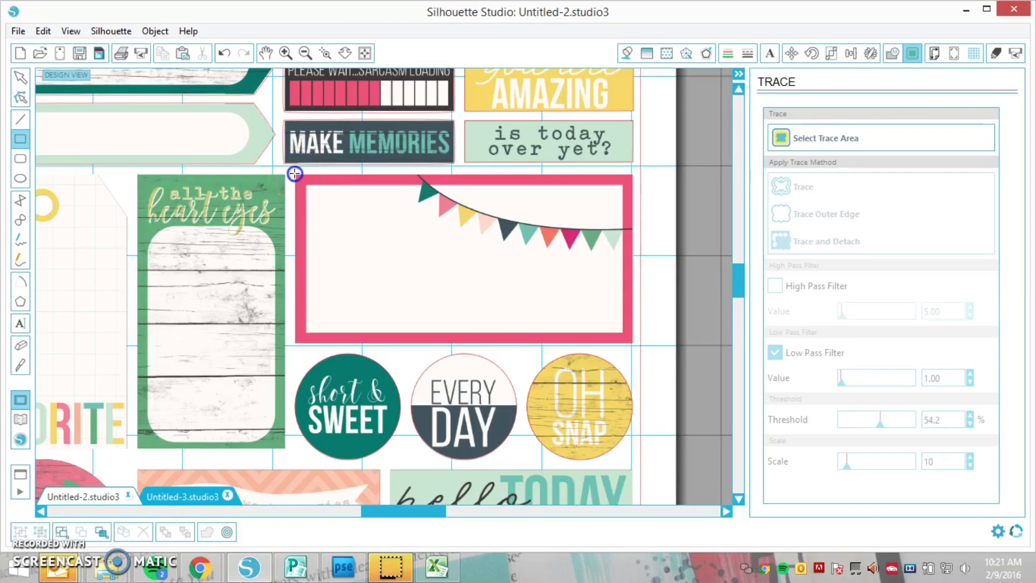
drag(295, 173, 633, 344)
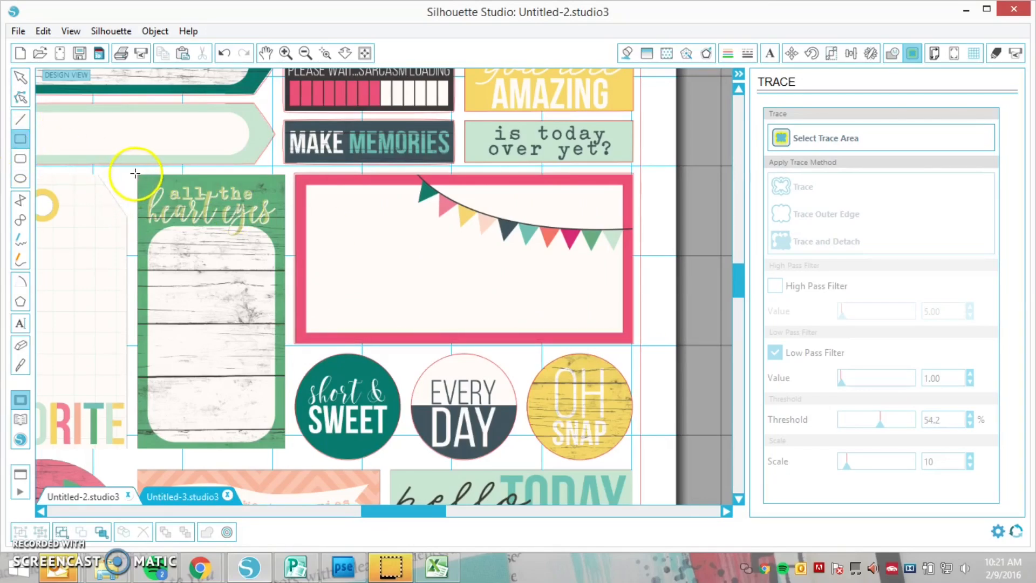
drag(136, 174, 288, 451)
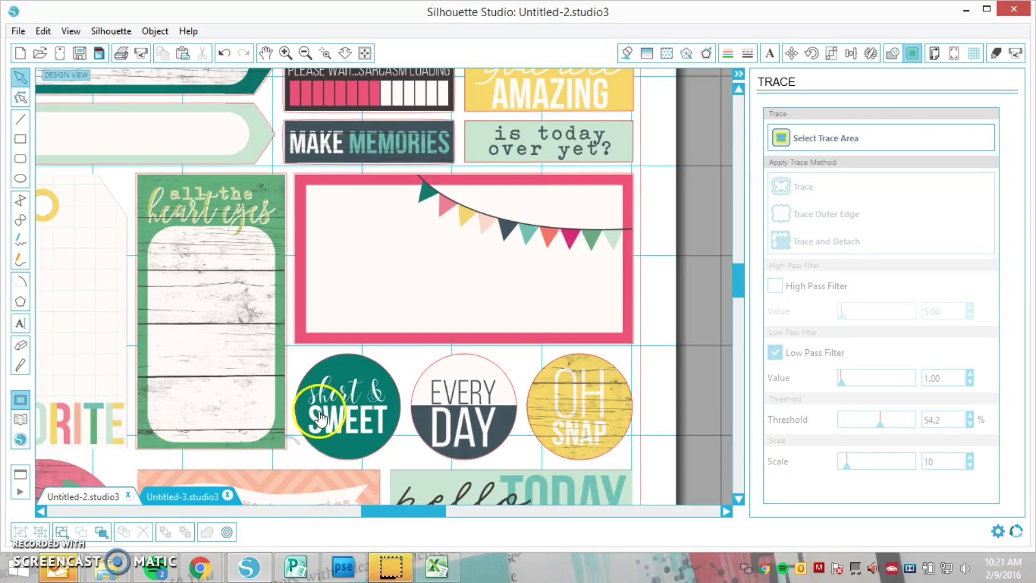
Draw a rectangular cut line around the "FAVORITE" tag sticker, covering its full width and height
scroll(324, 423, down, 4)
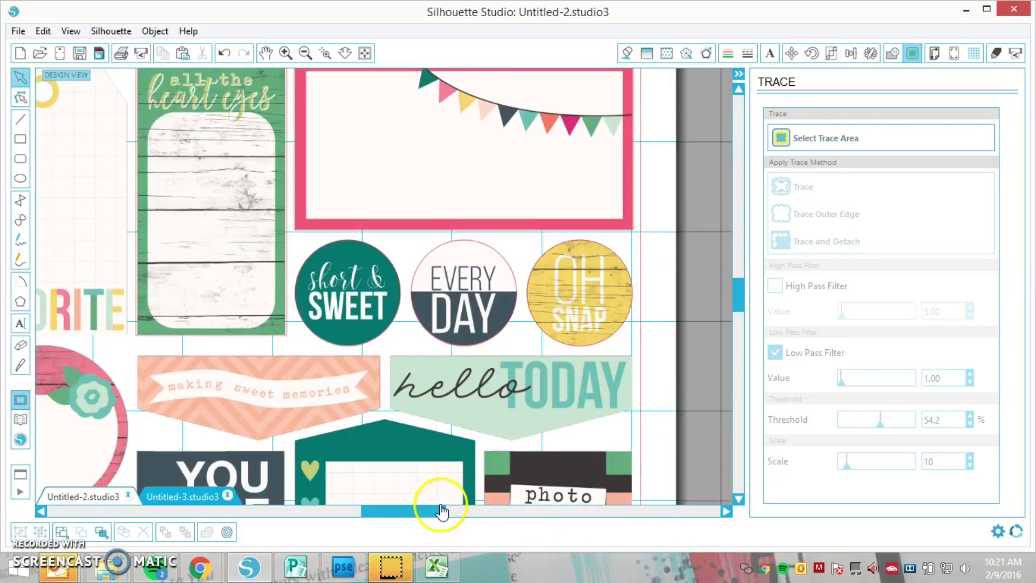
drag(435, 513, 375, 513)
scroll(402, 386, up, 4)
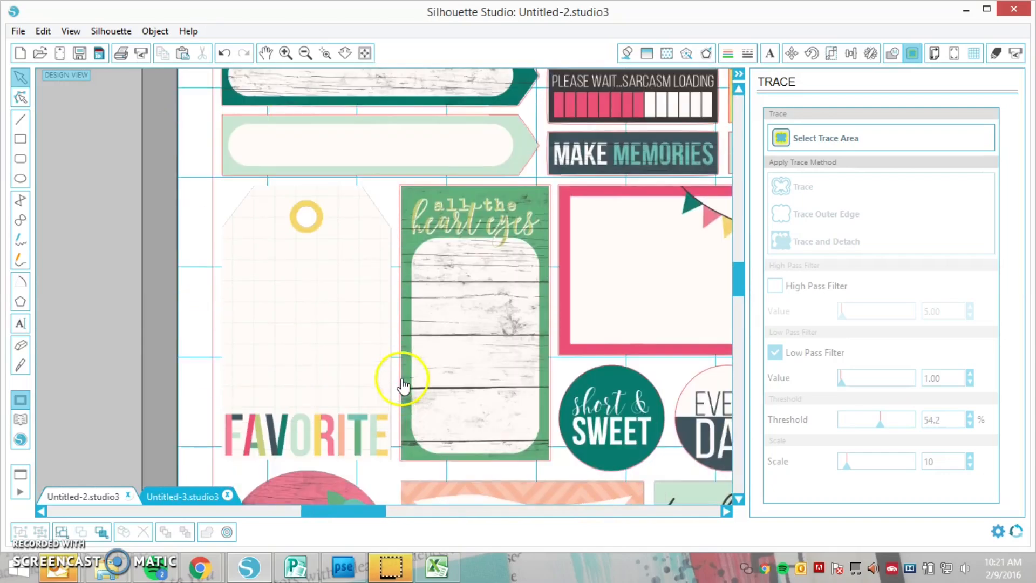
click(21, 139)
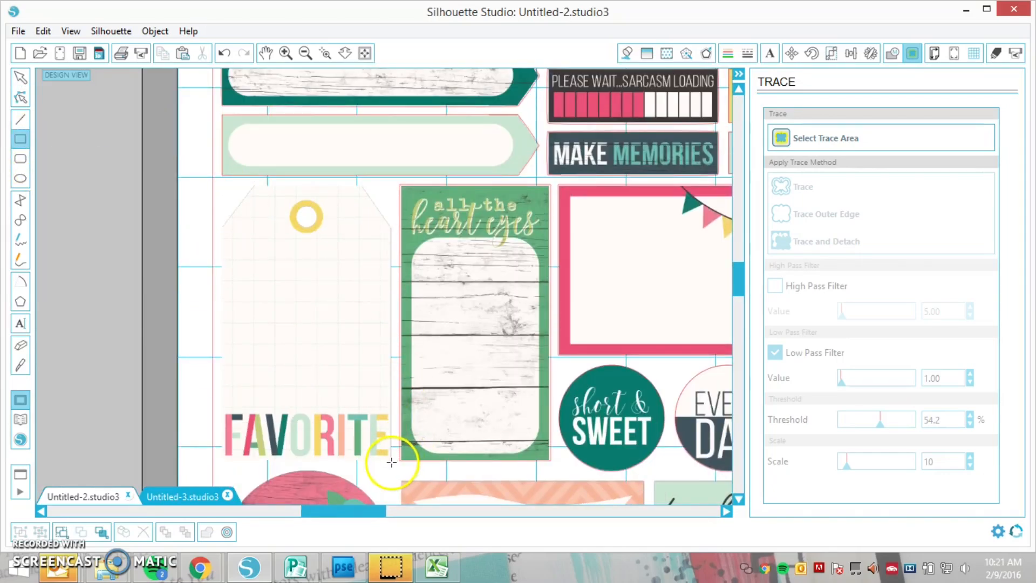
drag(392, 463, 222, 185)
scroll(340, 319, down, 1)
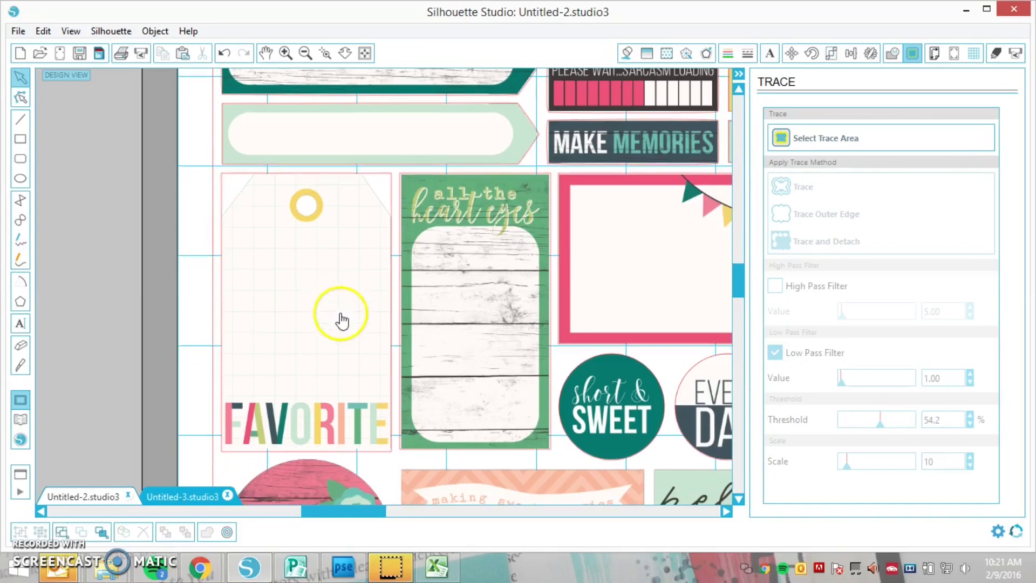
Select a trace area about 4.12 in tall around the lower sticker rows, excluding the round word stickers and the footer text
click(305, 53)
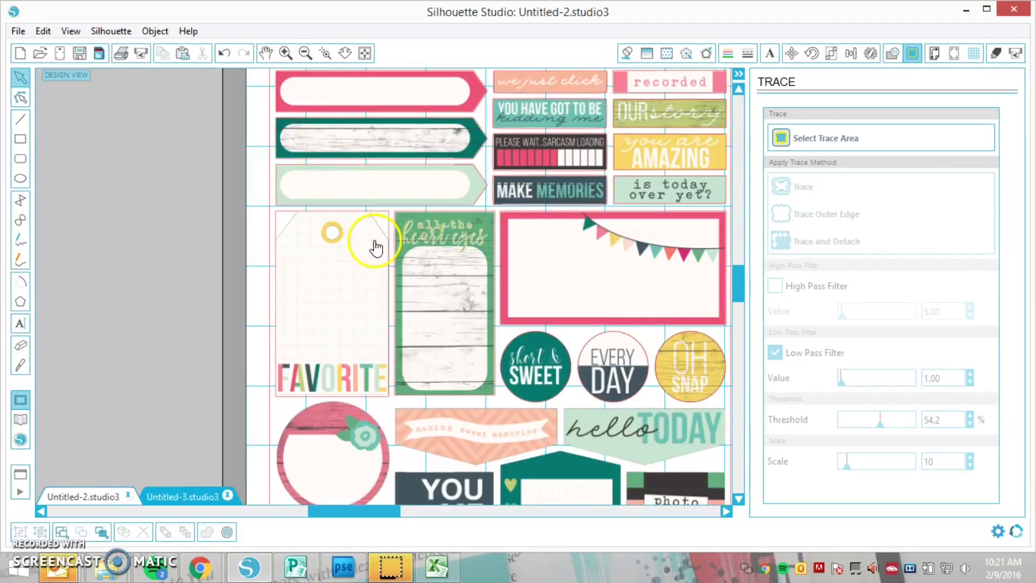
drag(739, 291, 742, 325)
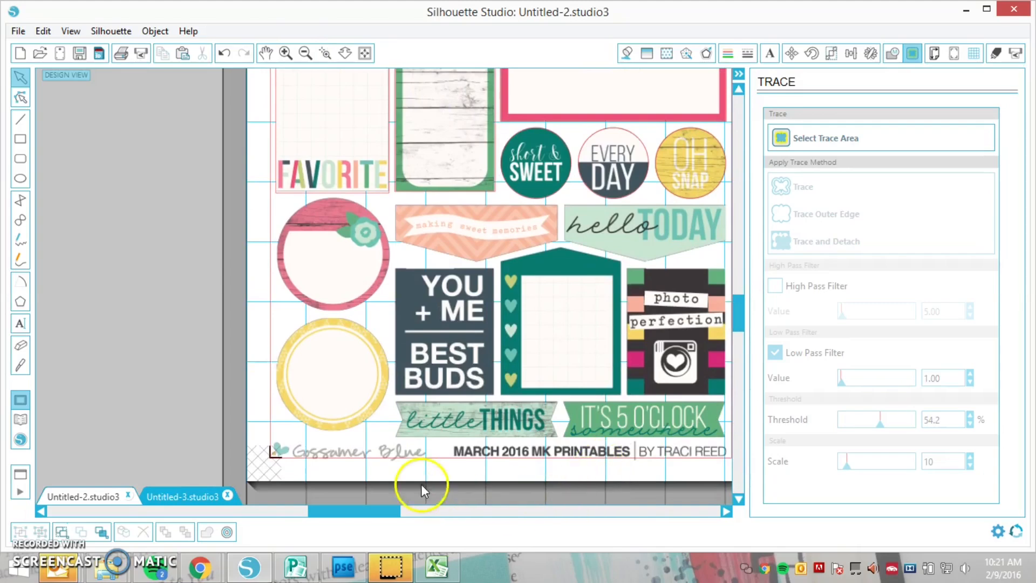
drag(389, 510, 417, 510)
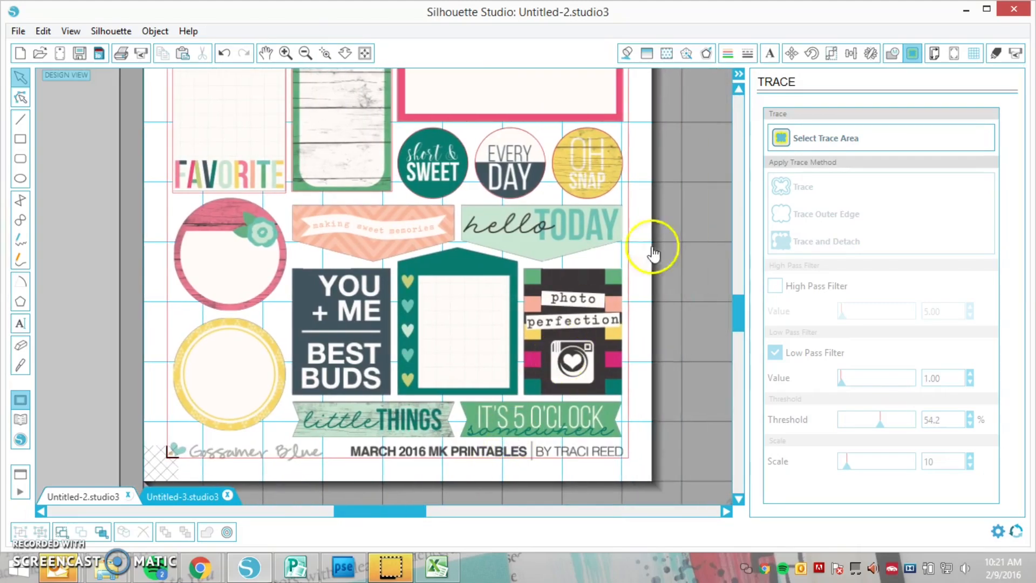
click(788, 138)
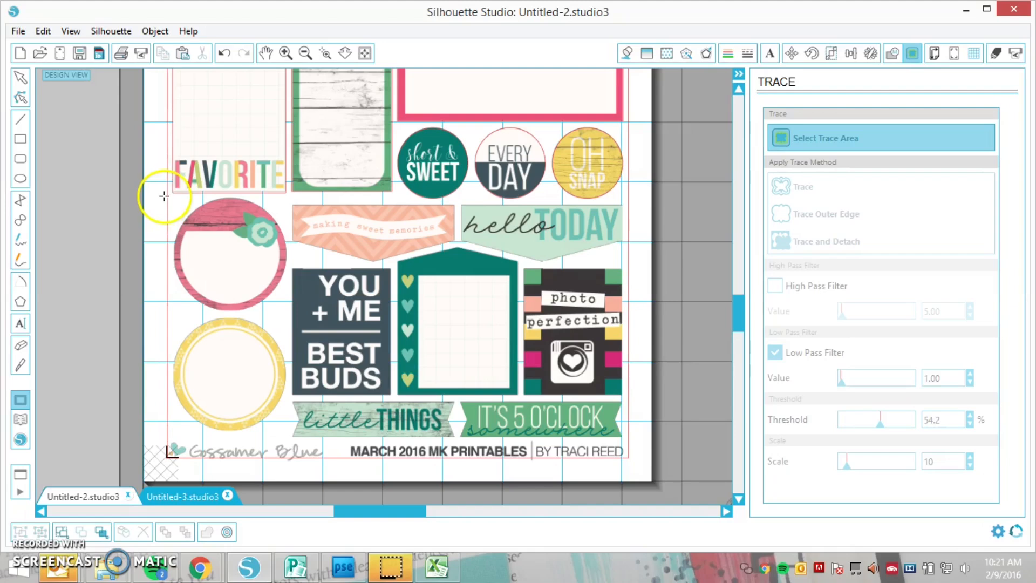
mouse_move(164, 196)
mouse_down()
mouse_move(250, 228)
mouse_move(477, 374)
mouse_move(633, 444)
mouse_up()
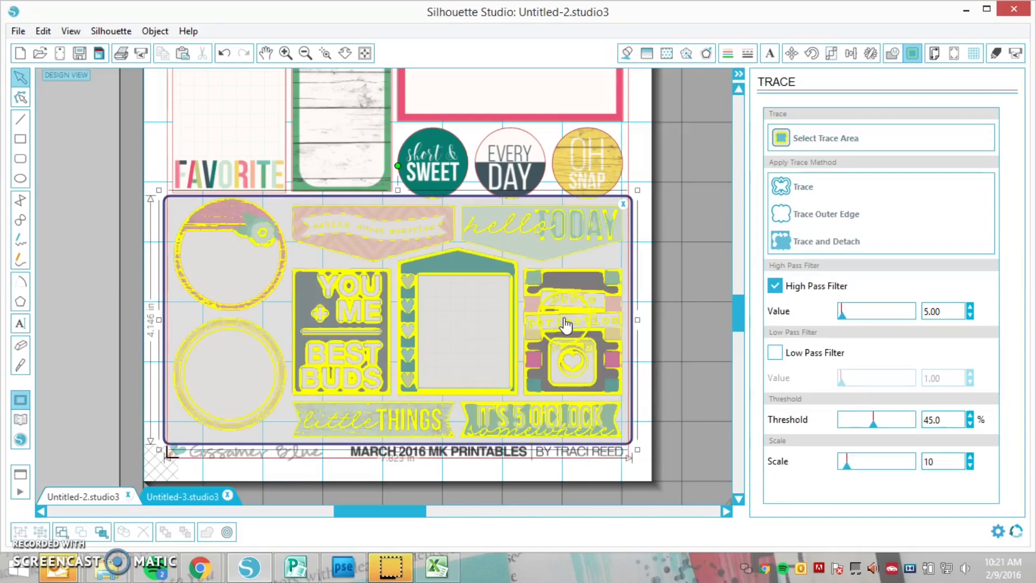
drag(398, 191, 399, 192)
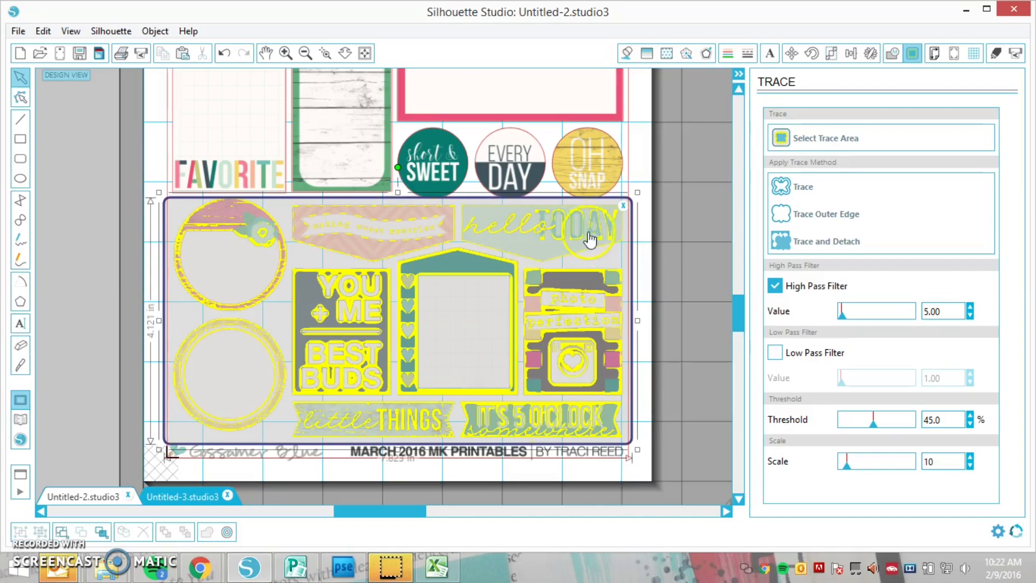
Replace the High Pass Filter with the Low Pass Filter, raise the threshold to 87.2%, and trace the outer edges of the lower stickers
click(775, 286)
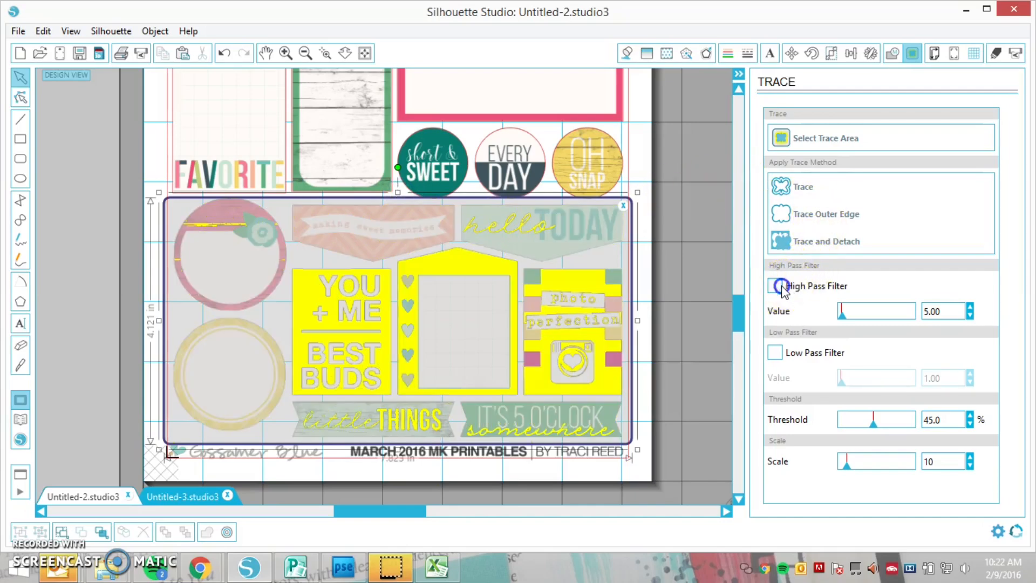
click(776, 354)
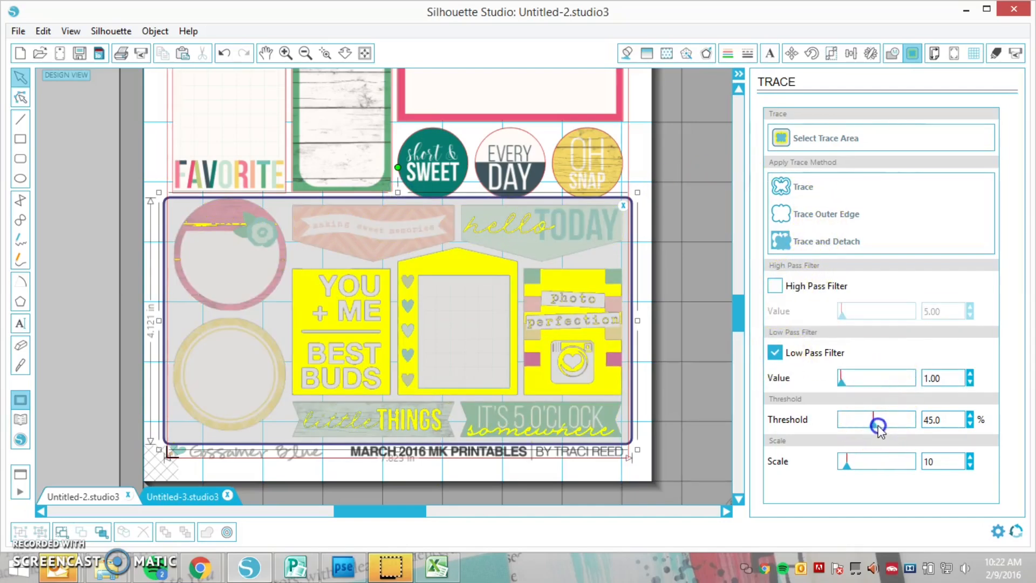
drag(878, 426, 905, 435)
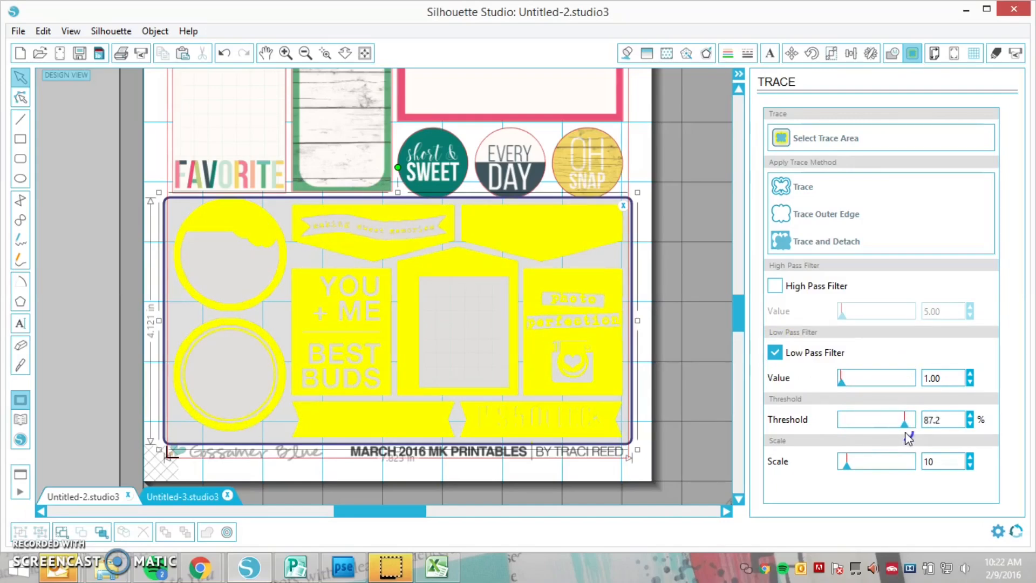
click(807, 216)
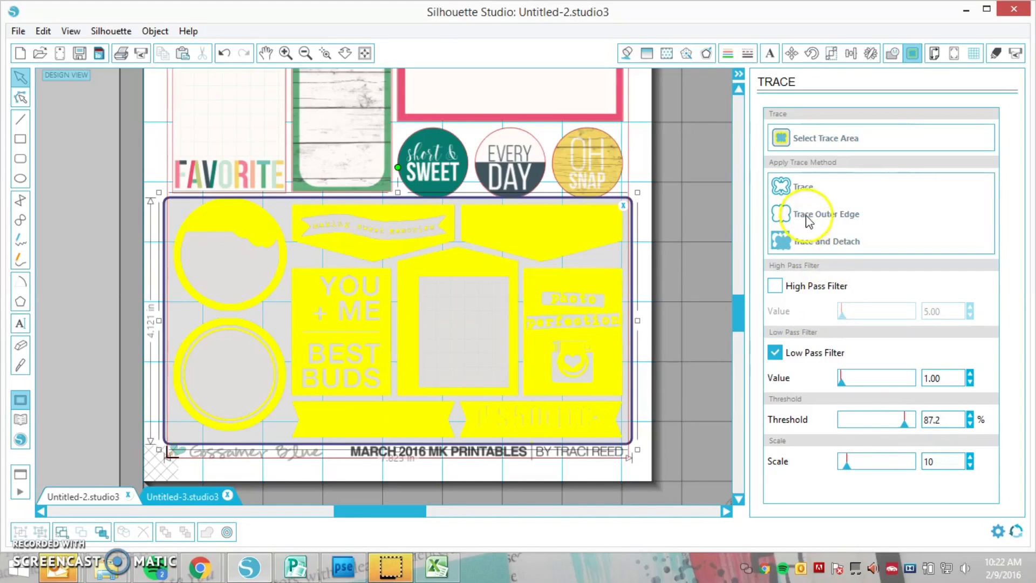
click(806, 213)
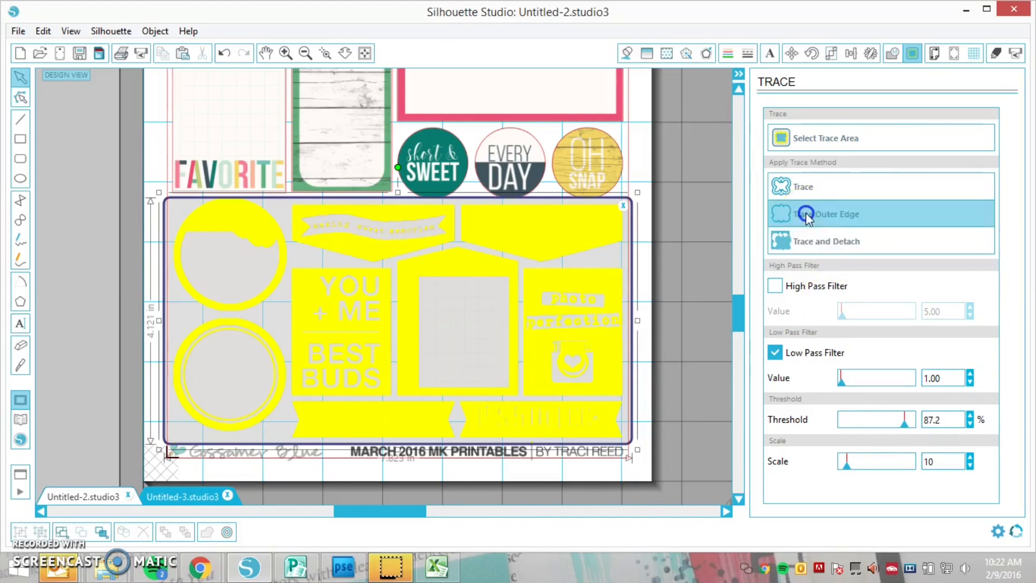
click(762, 229)
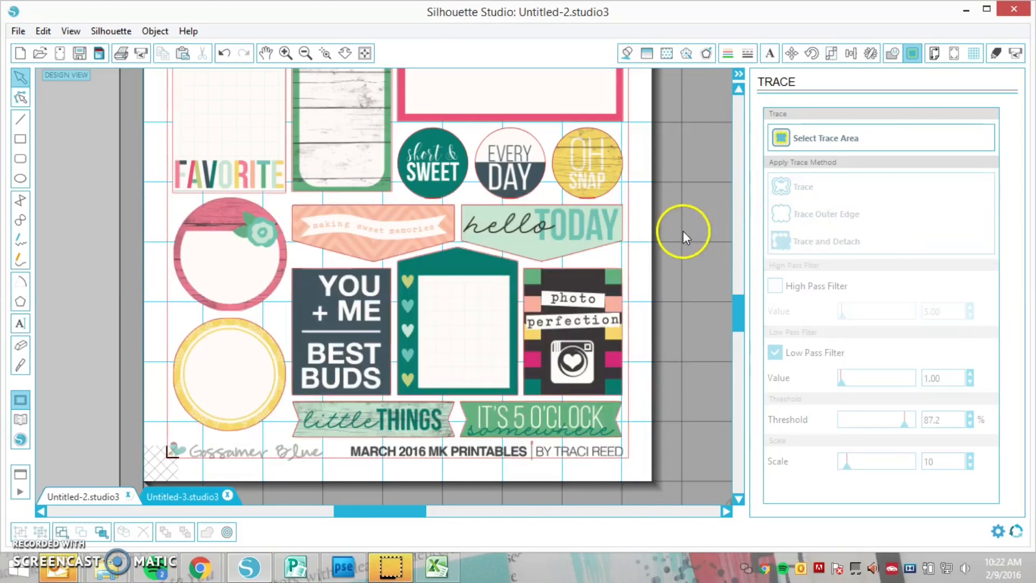
Release the compound path of the newly traced cut lines on the lower stickers
click(588, 214)
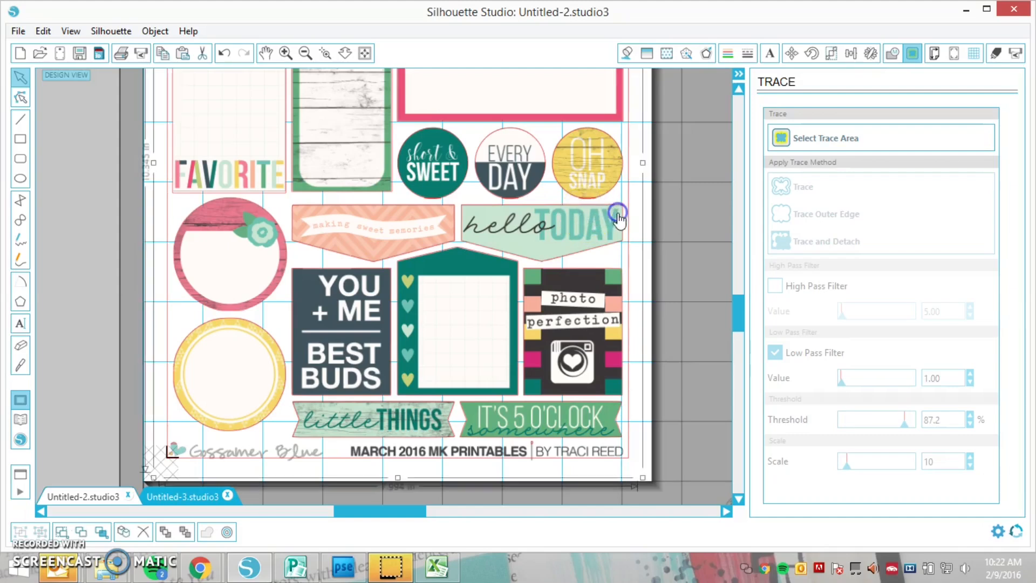
click(528, 278)
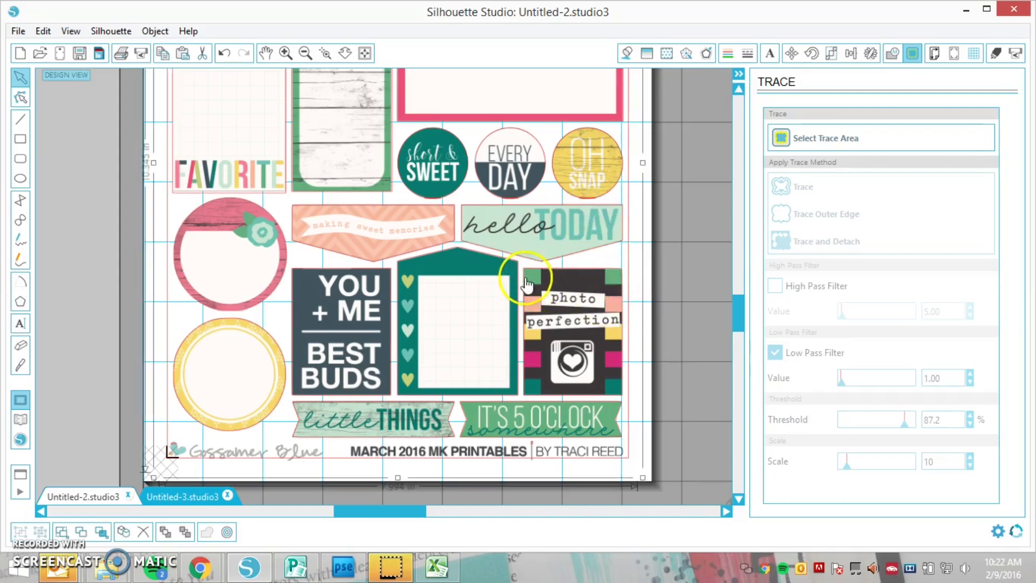
click(607, 308)
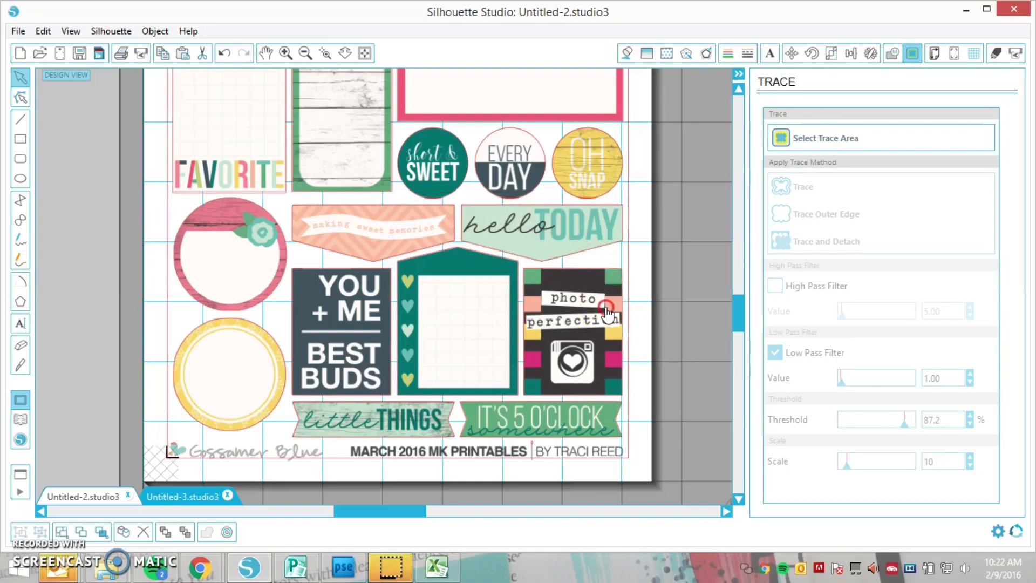
right_click(605, 307)
click(565, 311)
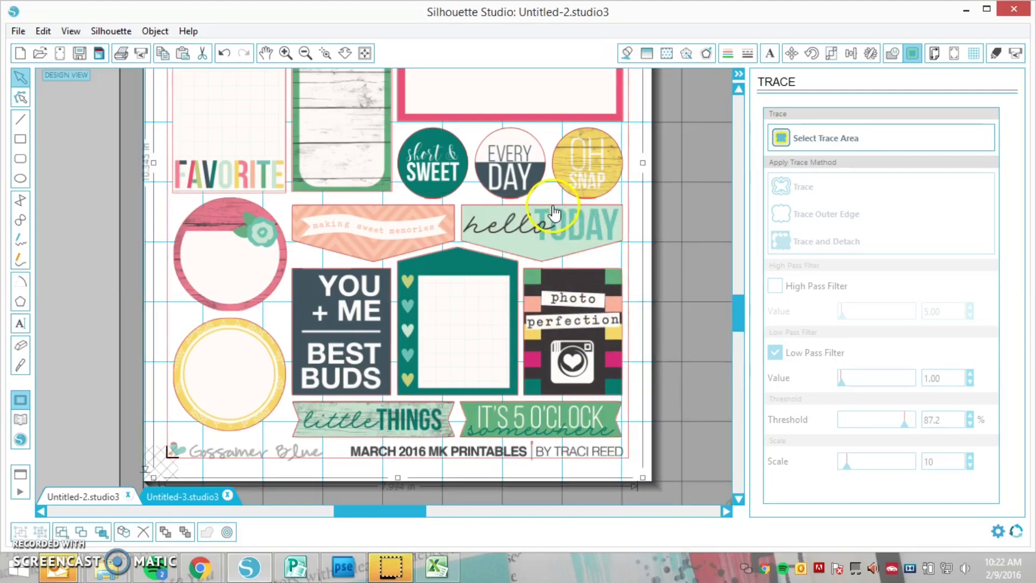
right_click(504, 252)
click(475, 243)
right_click(475, 242)
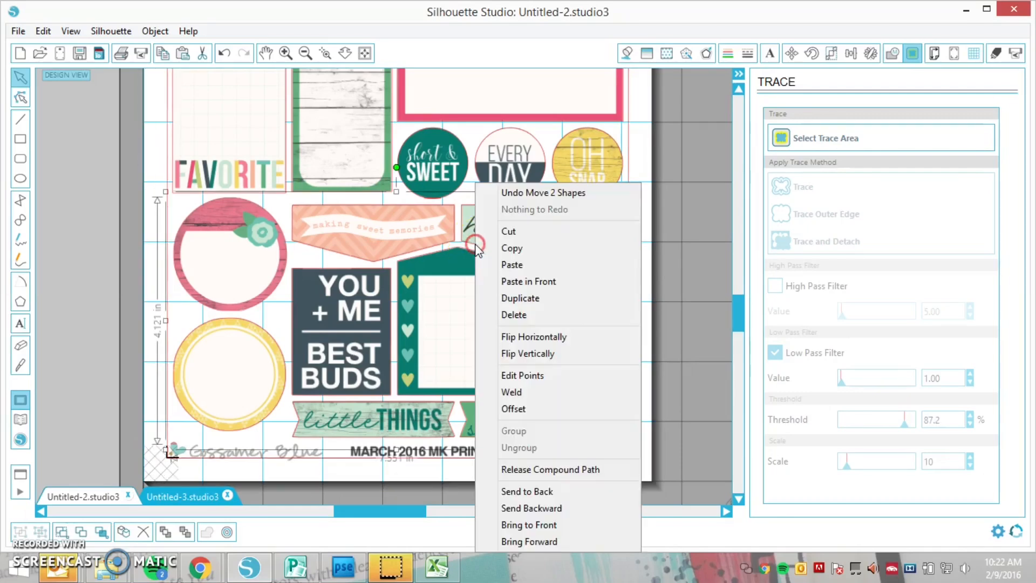
click(538, 470)
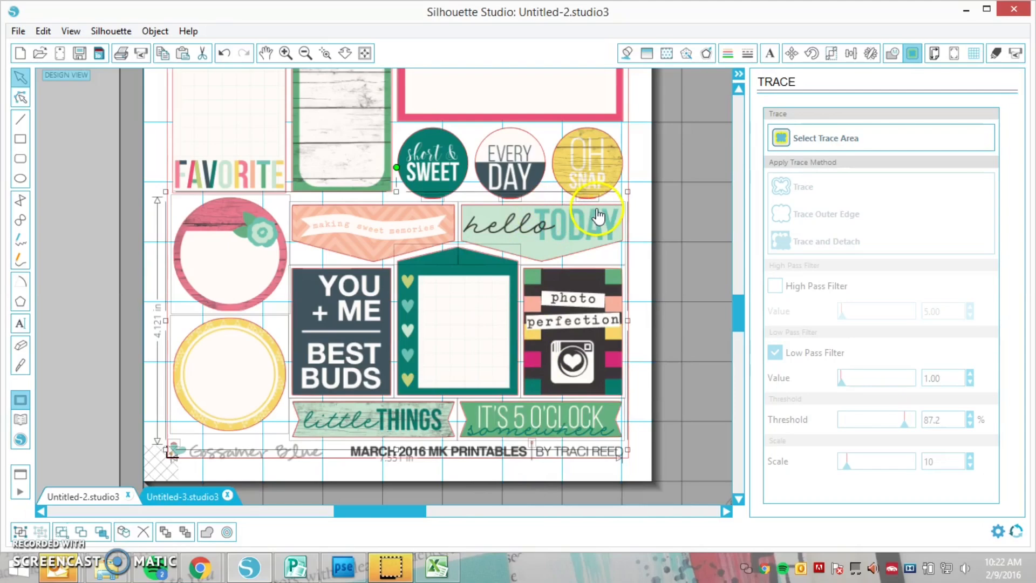
click(641, 181)
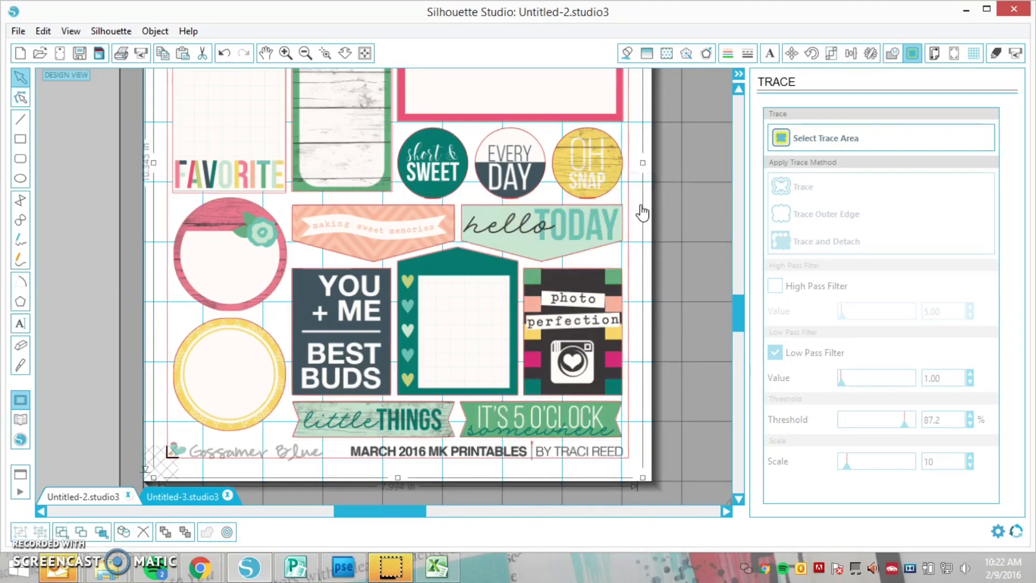
Delete the stray traced fragments along the lower edges of the "short & SWEET", "EVERY DAY" and "OH SNAP" round stickers
click(325, 53)
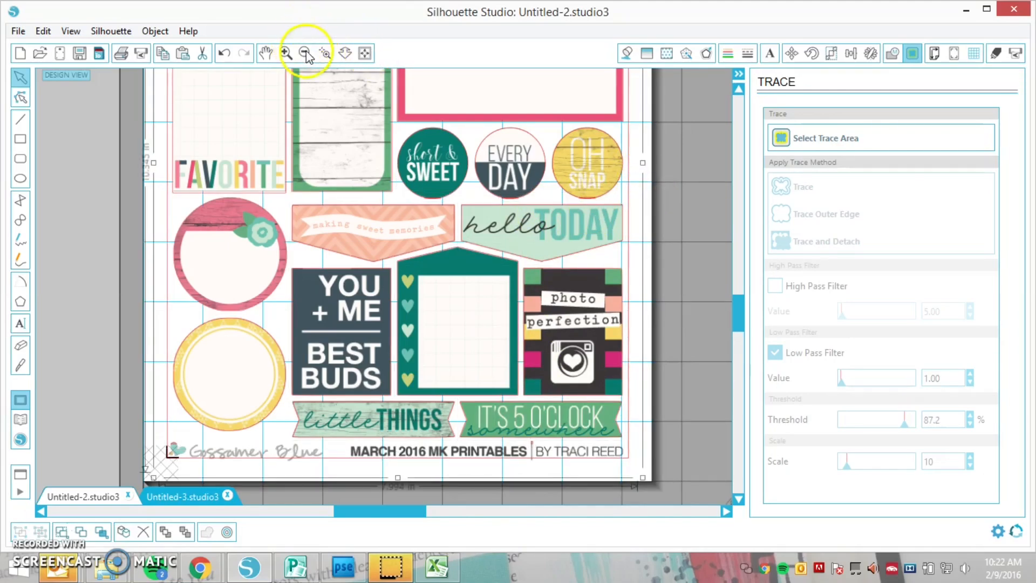
click(504, 195)
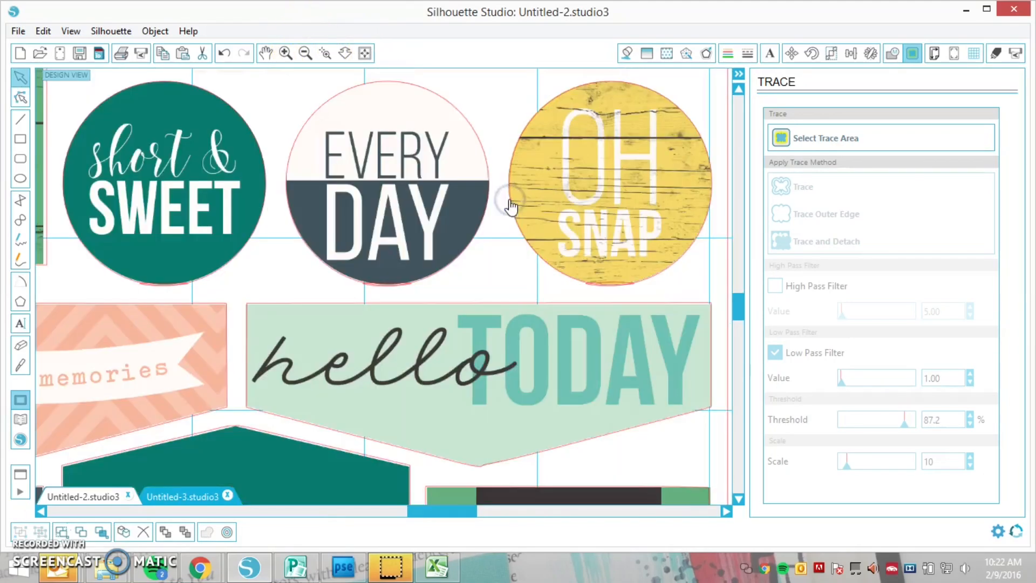
click(170, 293)
click(260, 293)
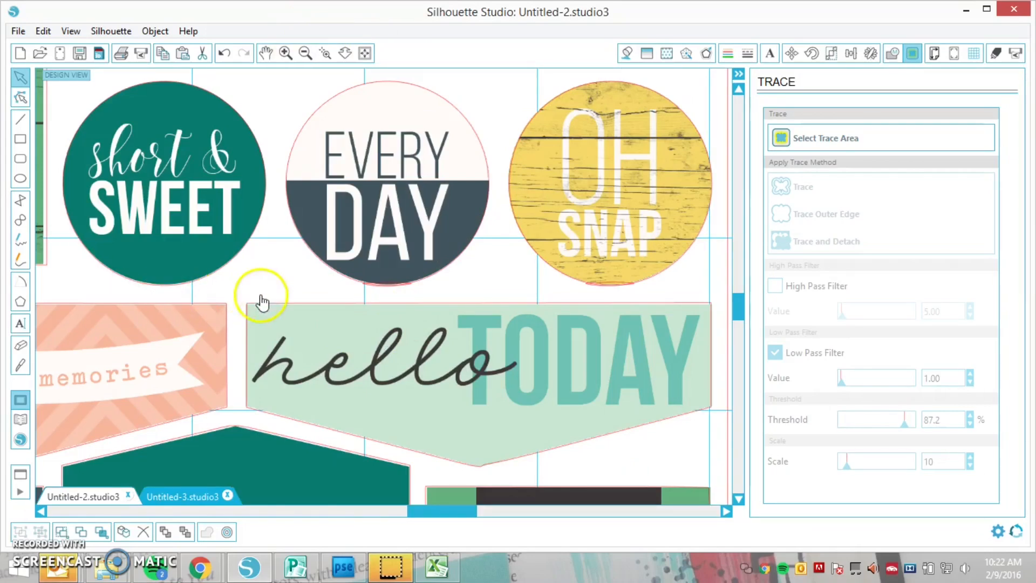
click(385, 289)
click(427, 291)
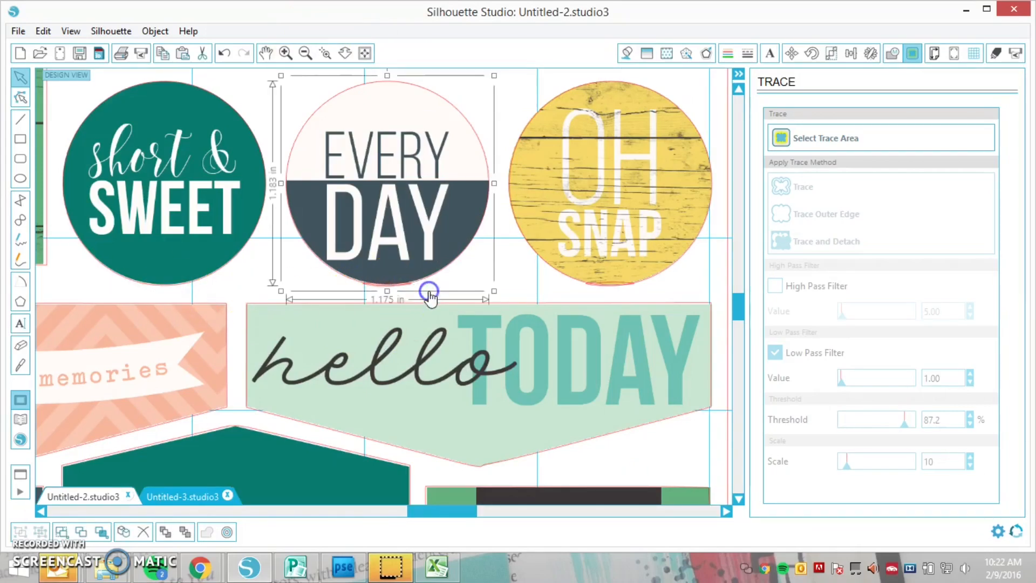
click(404, 288)
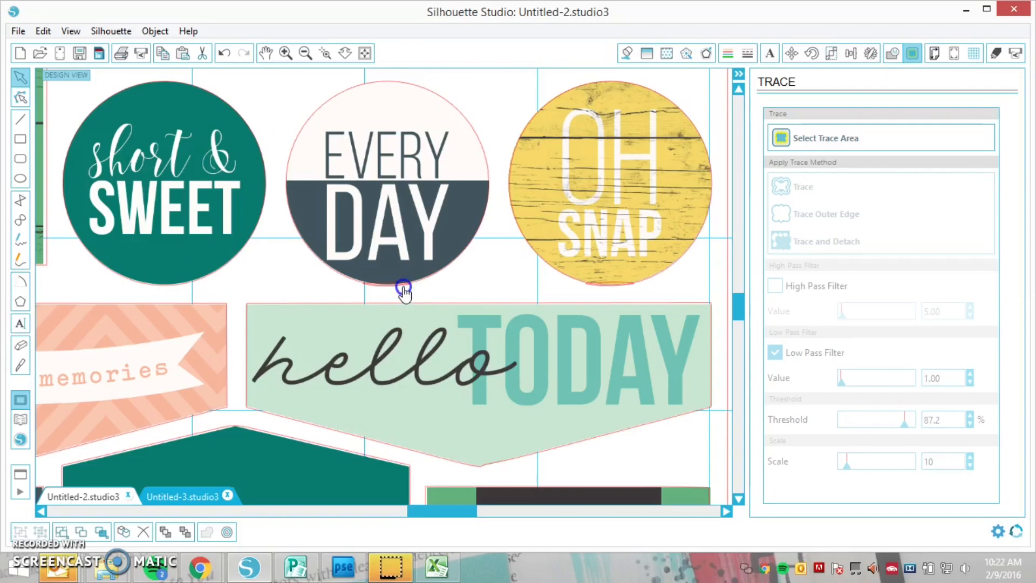
click(412, 286)
key(Delete)
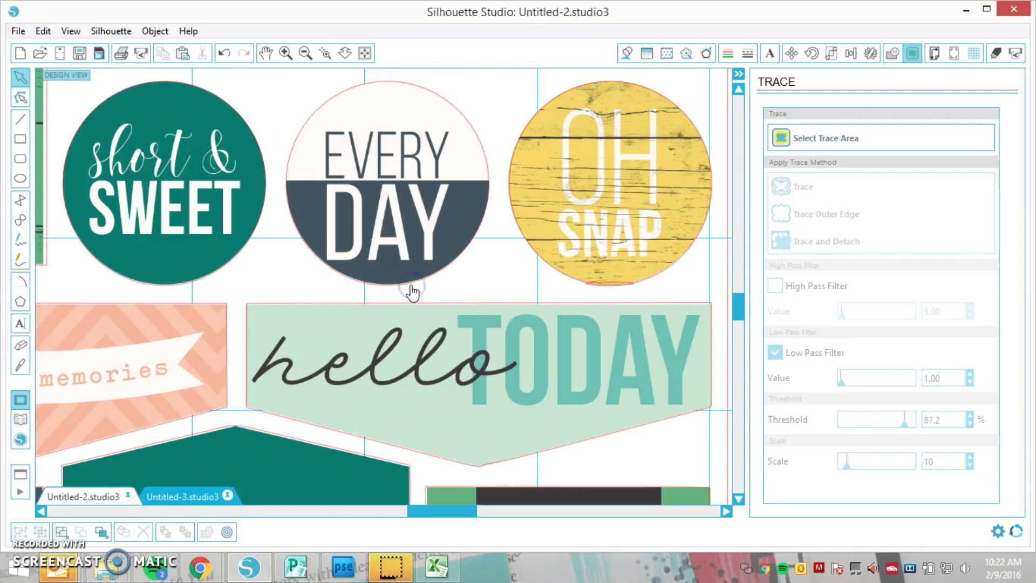
click(620, 284)
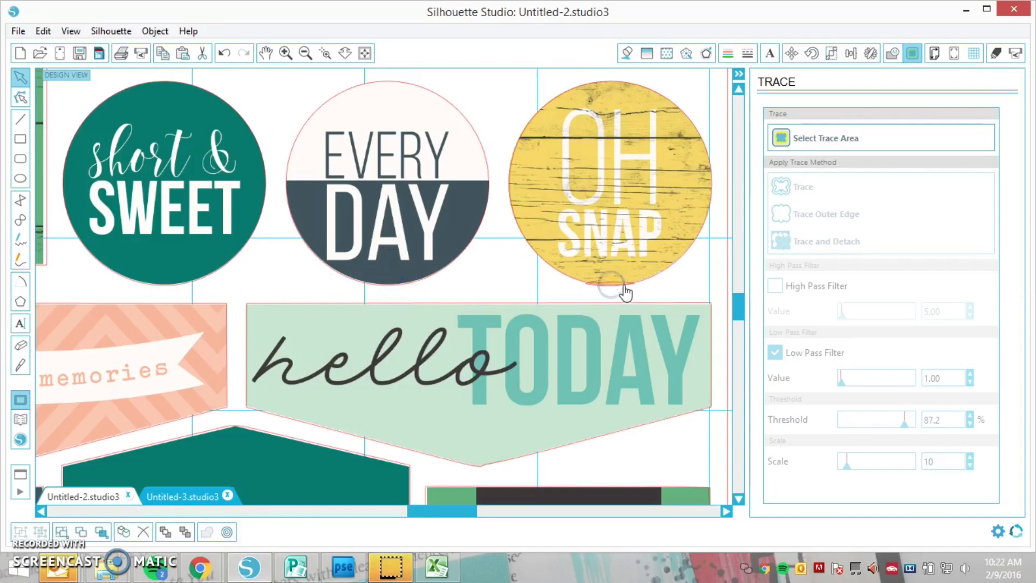
click(616, 282)
key(Delete)
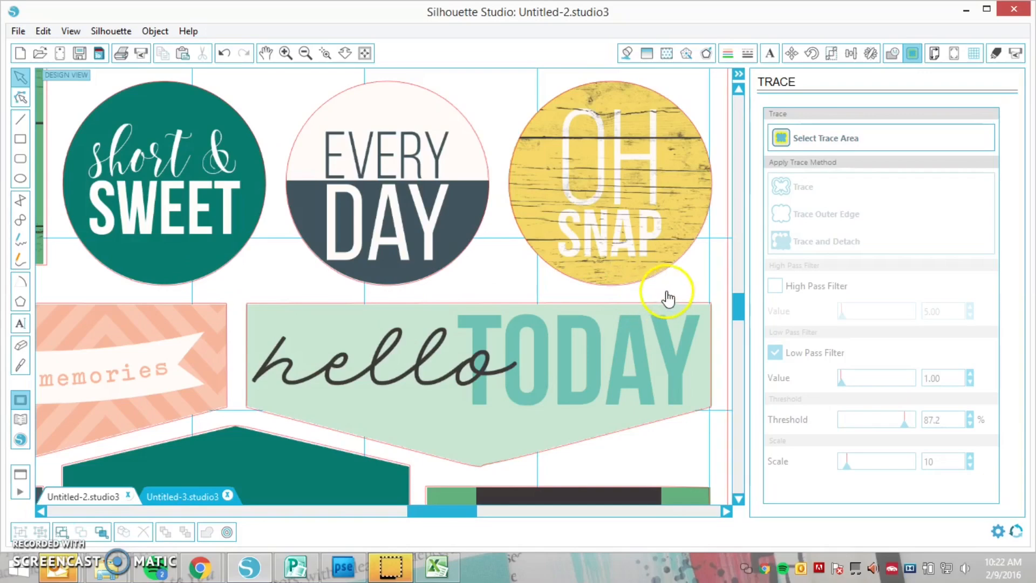
Set the sticker sheet's cut style to Cut Edge in the cut settings and send the design to the Silhouette
click(305, 54)
click(305, 53)
click(305, 53)
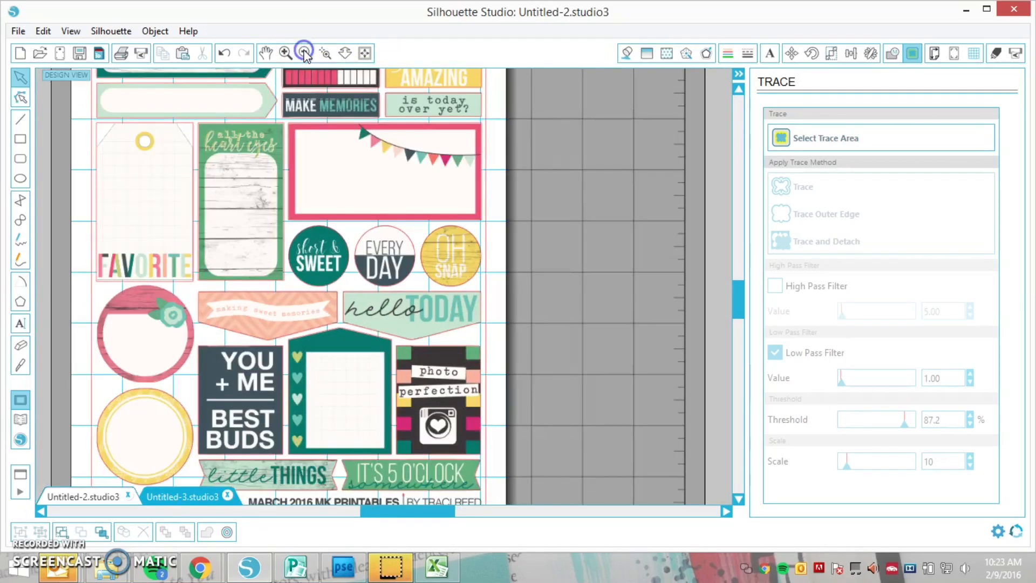
drag(413, 511, 377, 511)
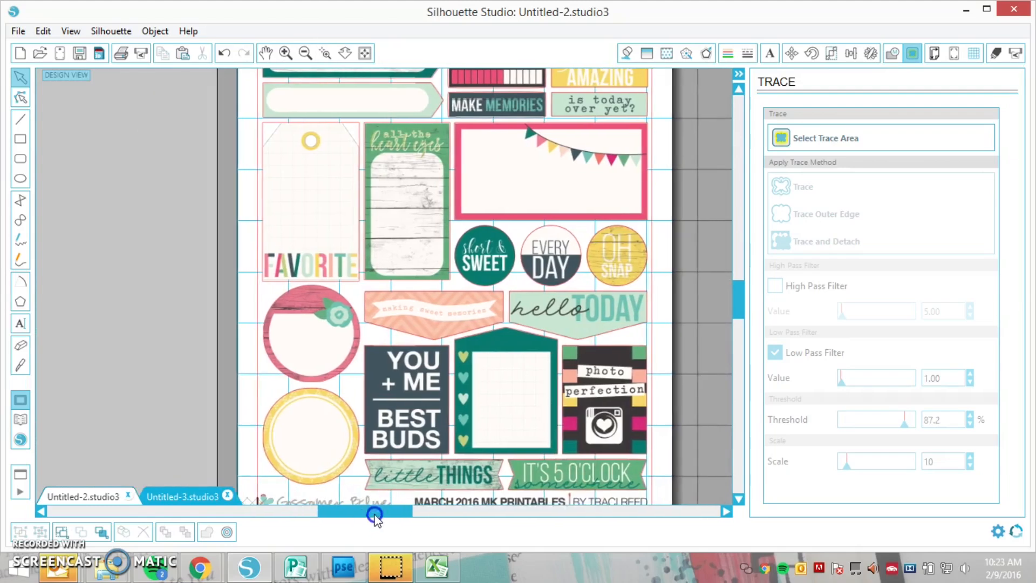
click(305, 53)
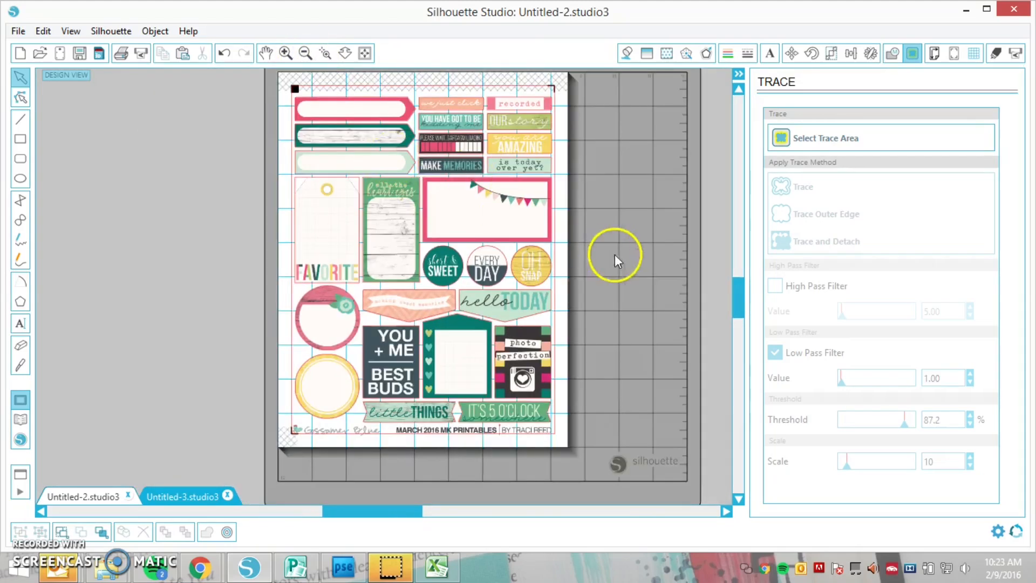
scroll(620, 256, up, 2)
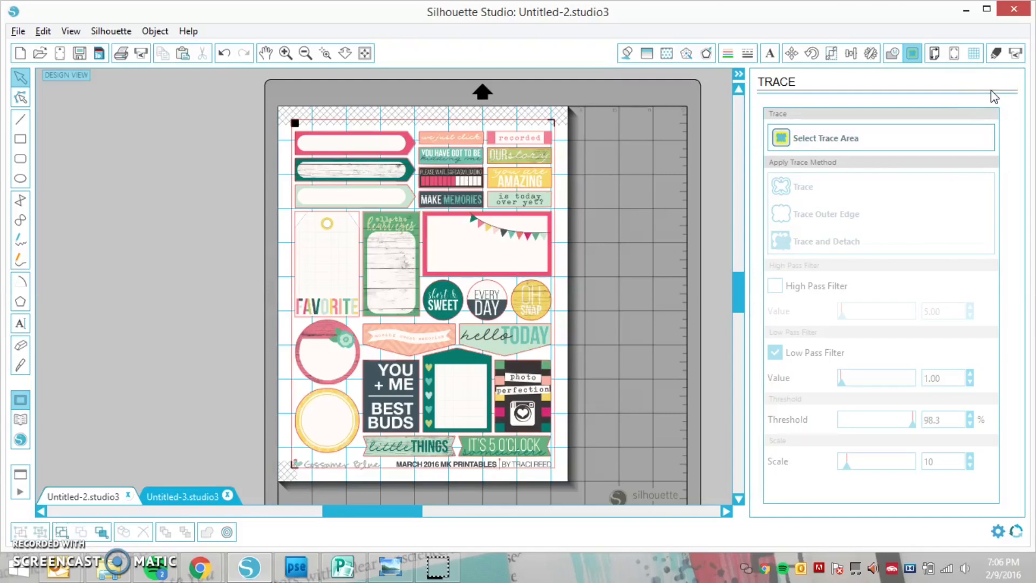
click(1016, 54)
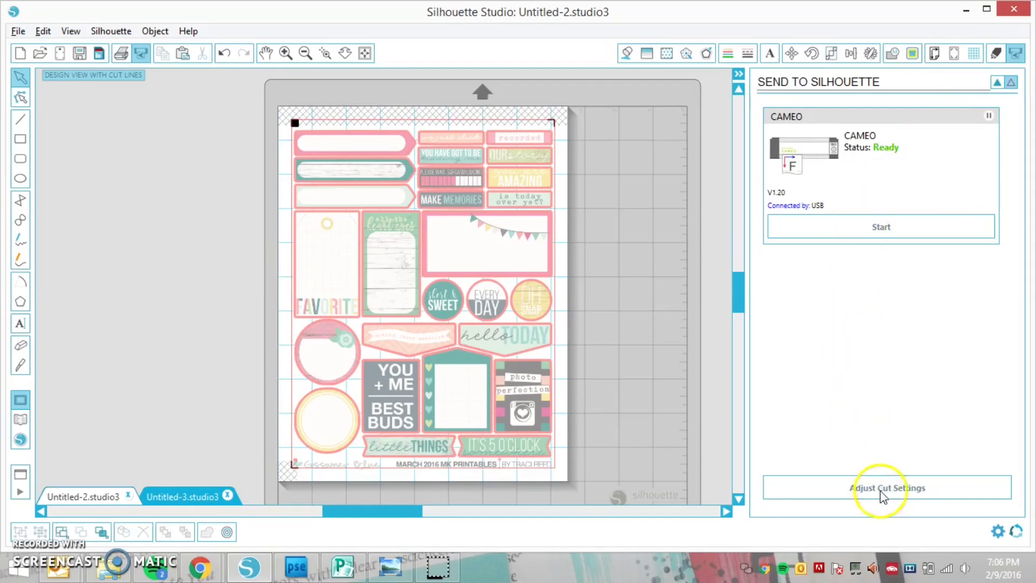
click(897, 488)
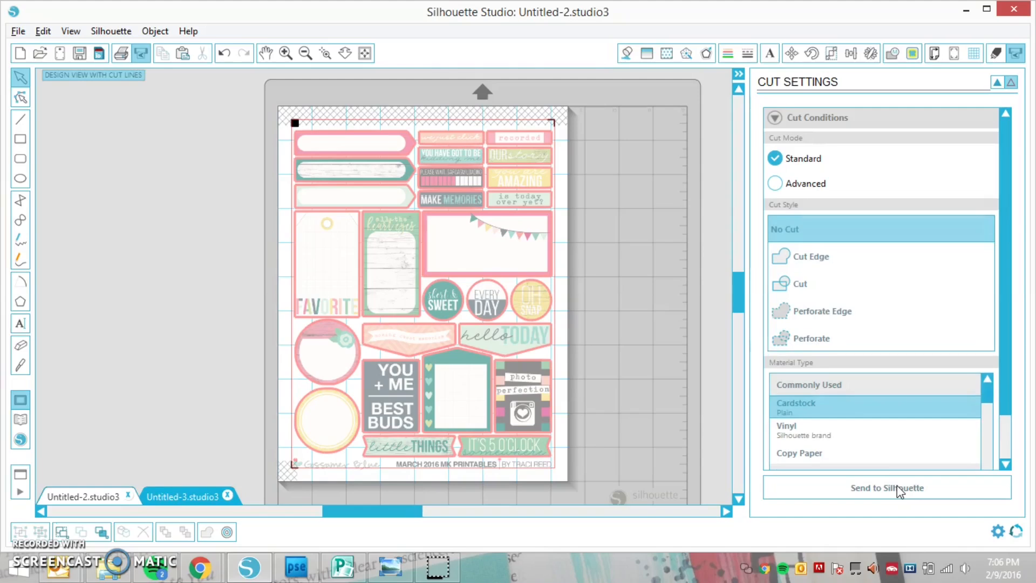
click(811, 256)
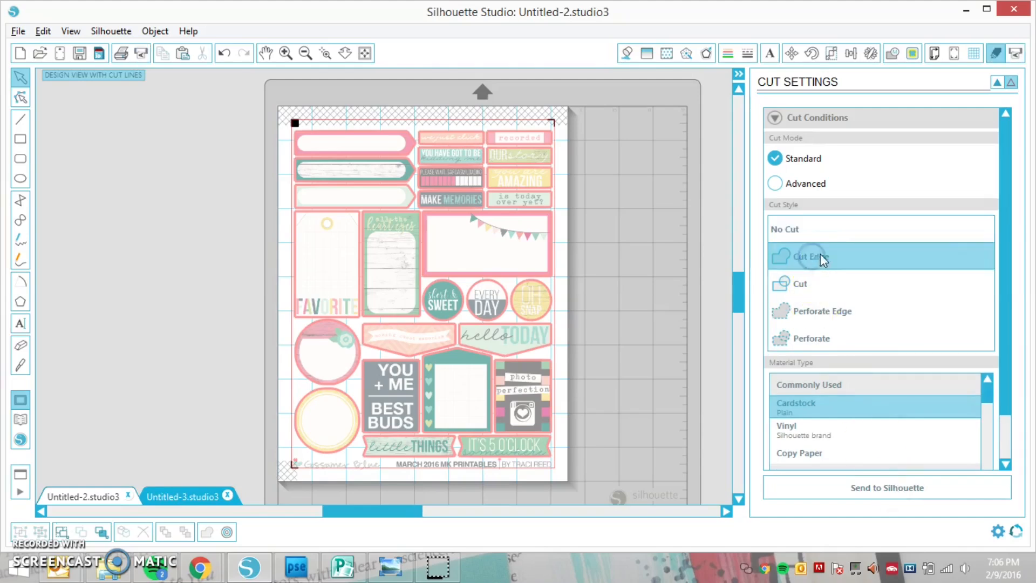
click(1005, 319)
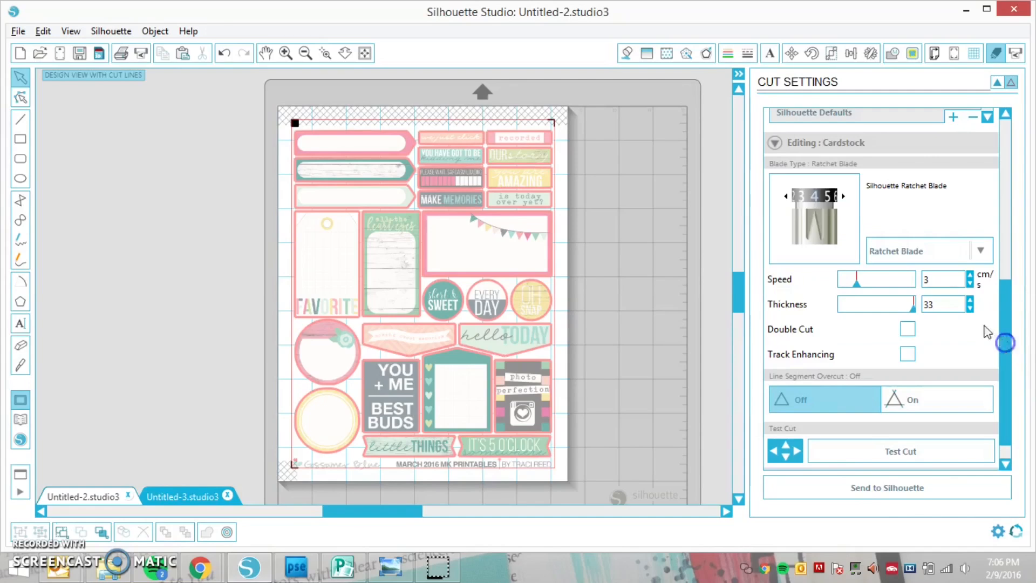
click(896, 489)
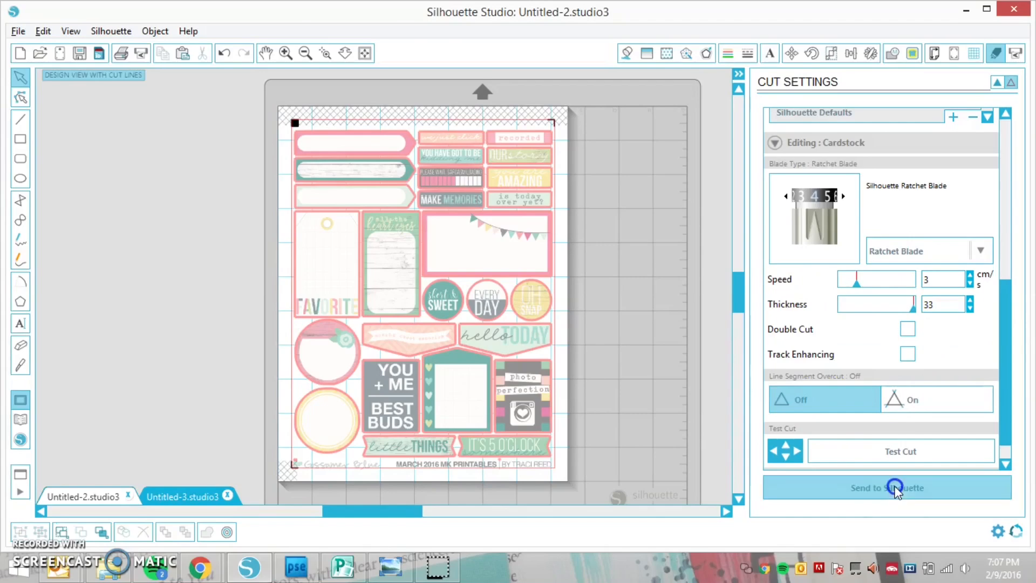